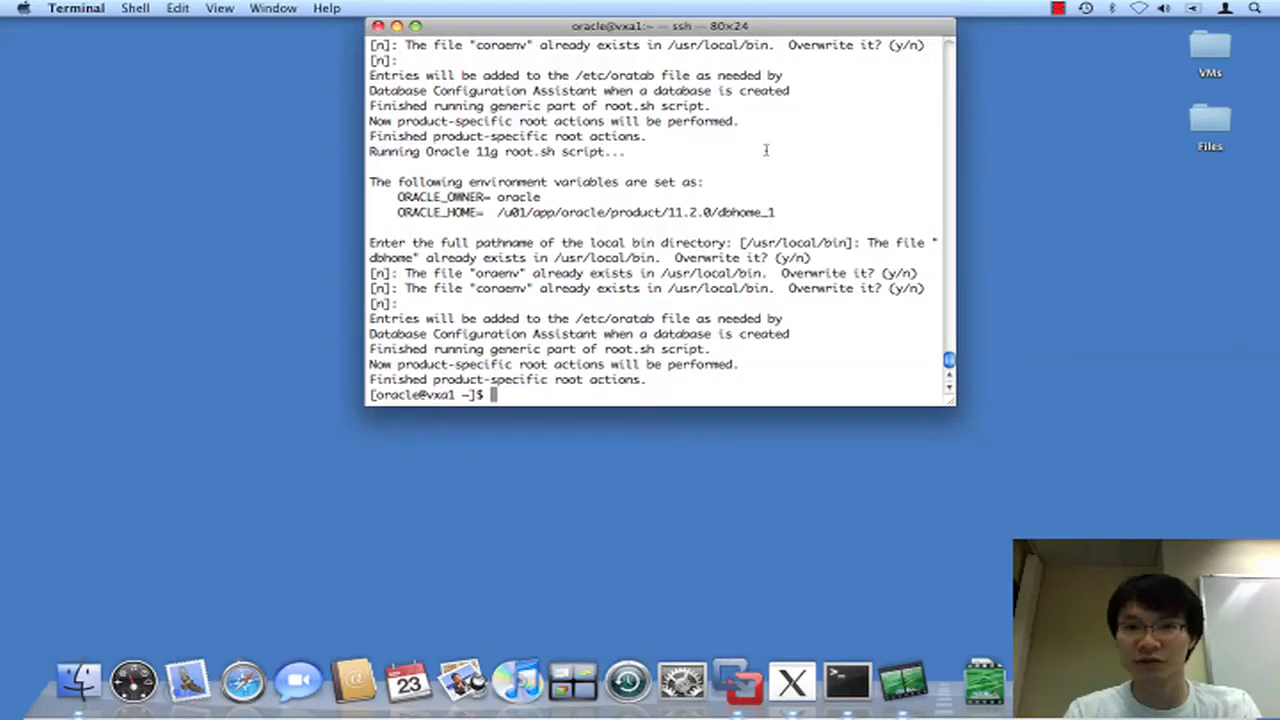
Check this Mac's system information from the system menu, then dismiss it.
{"action": "left_click", "coordinate": [23, 9]}
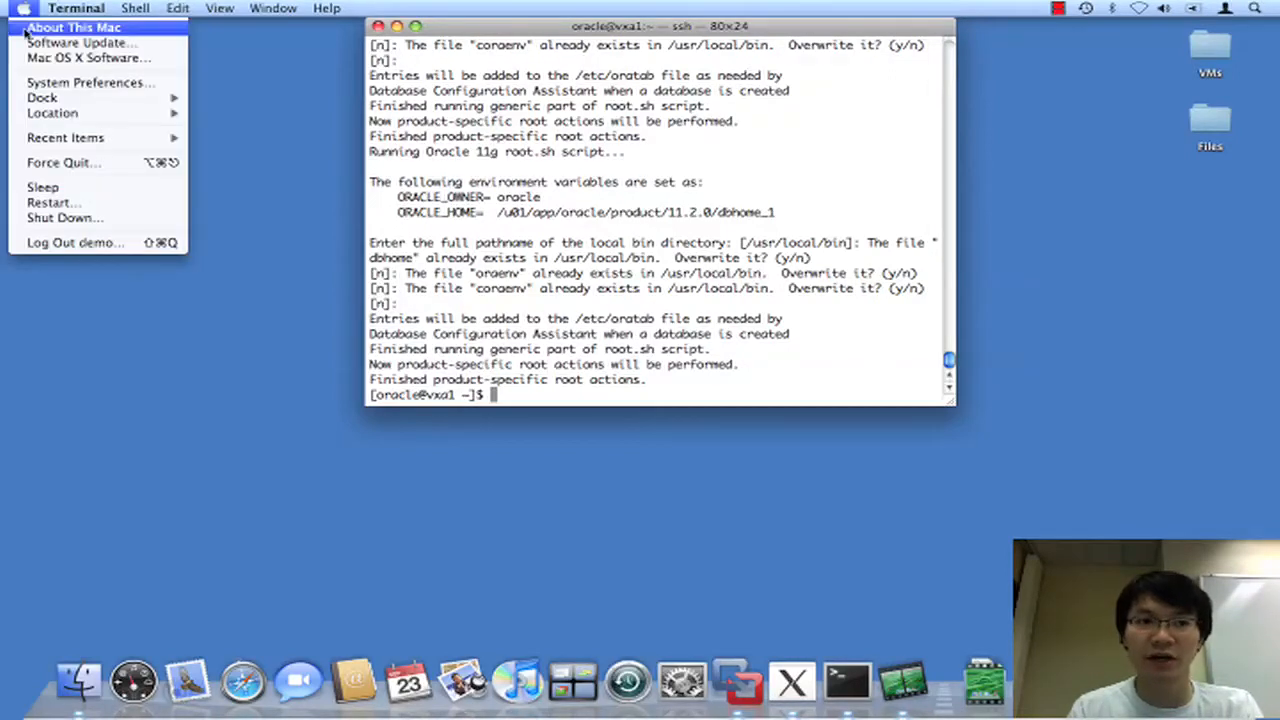
{"action": "left_click", "coordinate": [25, 30]}
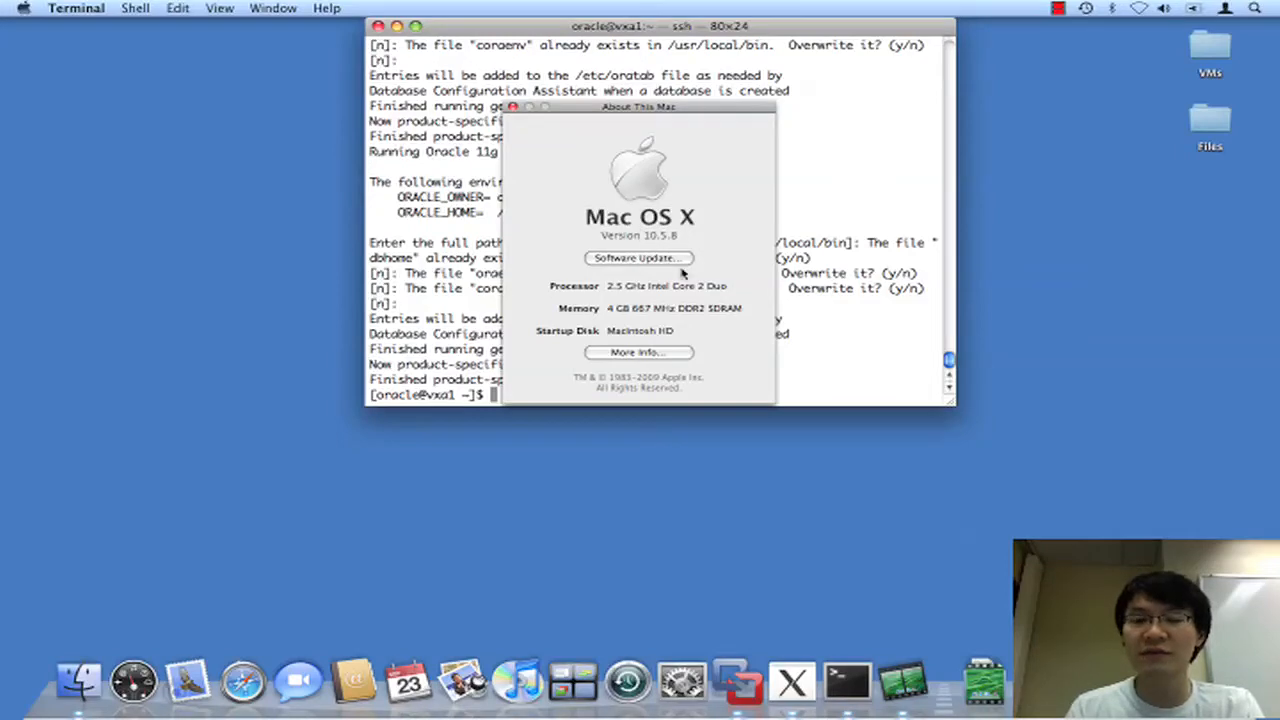
{"action": "left_click", "coordinate": [513, 107]}
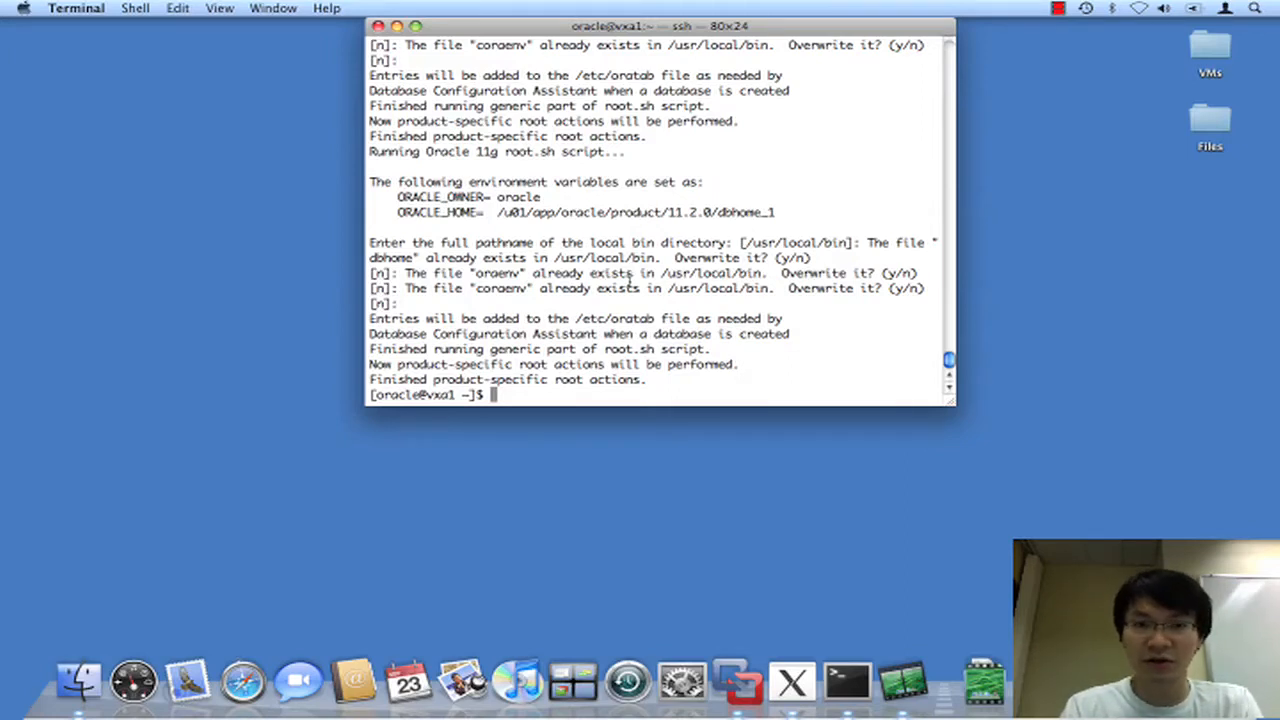
Set ORACLE_HOME to /u01/app/oracle/product/11.2.0/dbhome_1 and launch $ORACLE_HOME/bin/dbca.
{"action": "type", "text": "expor"}
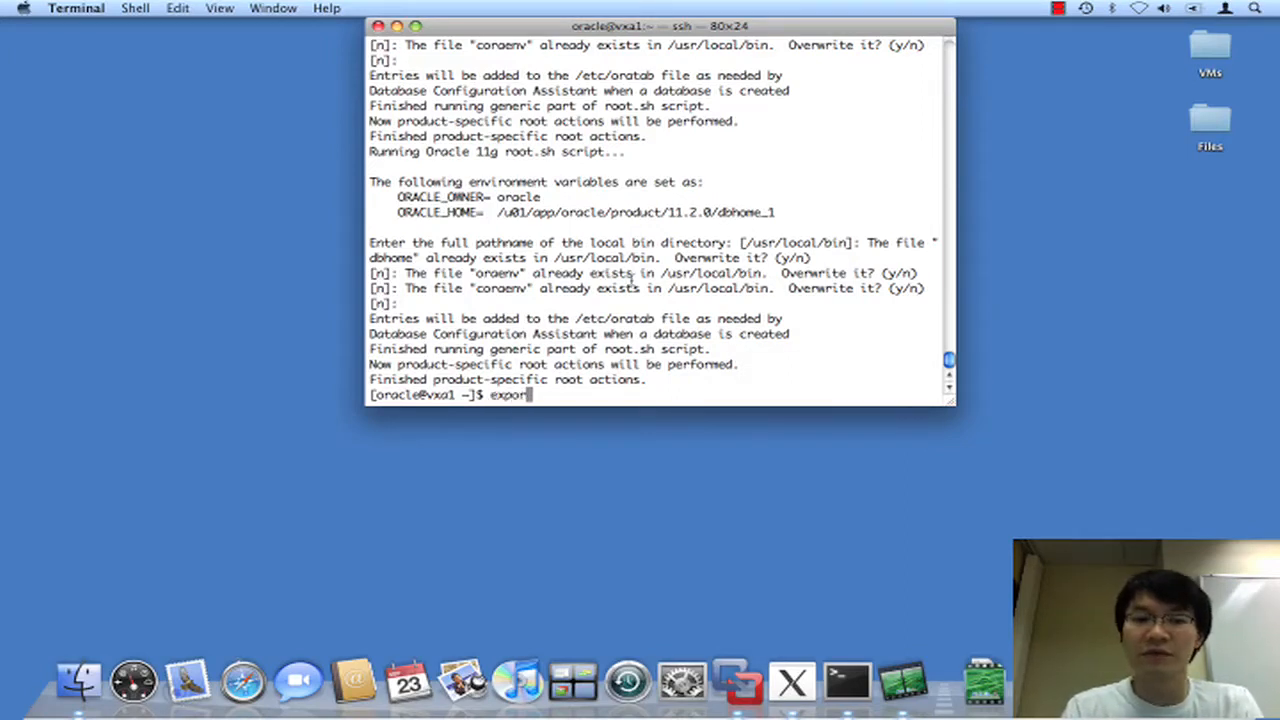
{"action": "type", "text": "t ORACLE_HOME=/"}
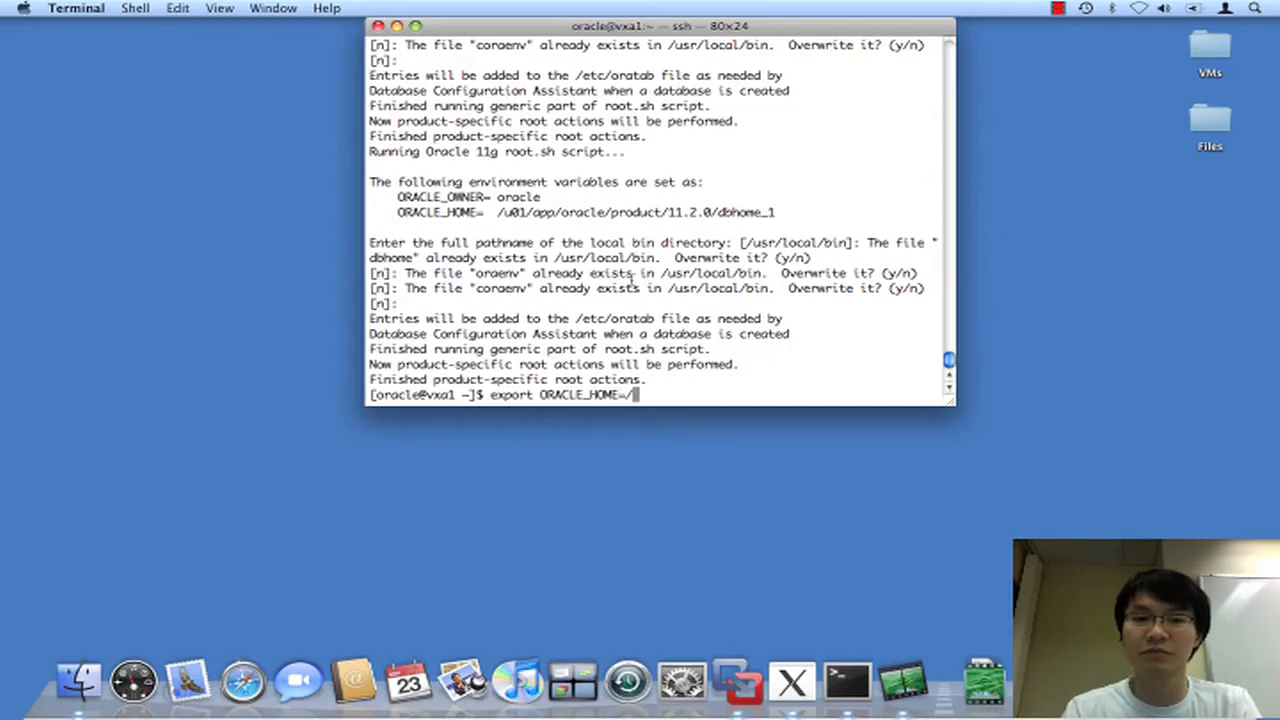
{"action": "type", "text": "u01/app/oracle/product/11.2.0/"}
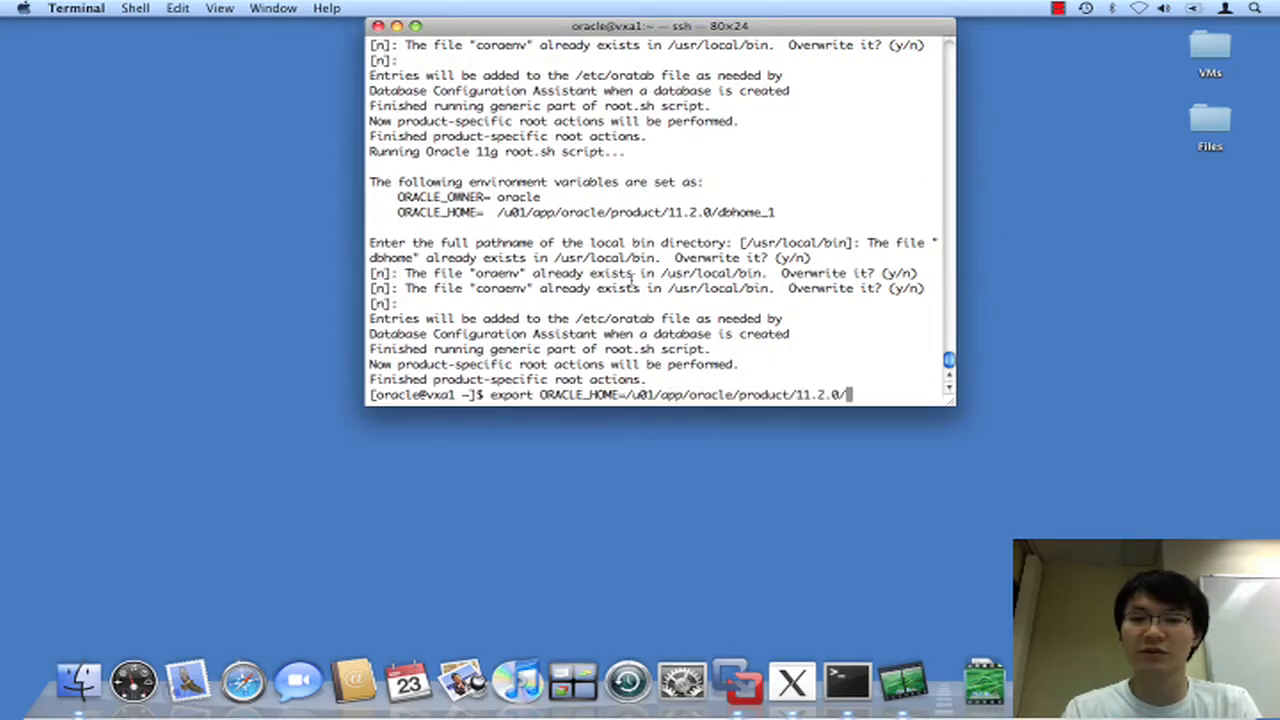
{"action": "key", "text": "BackSpace"}
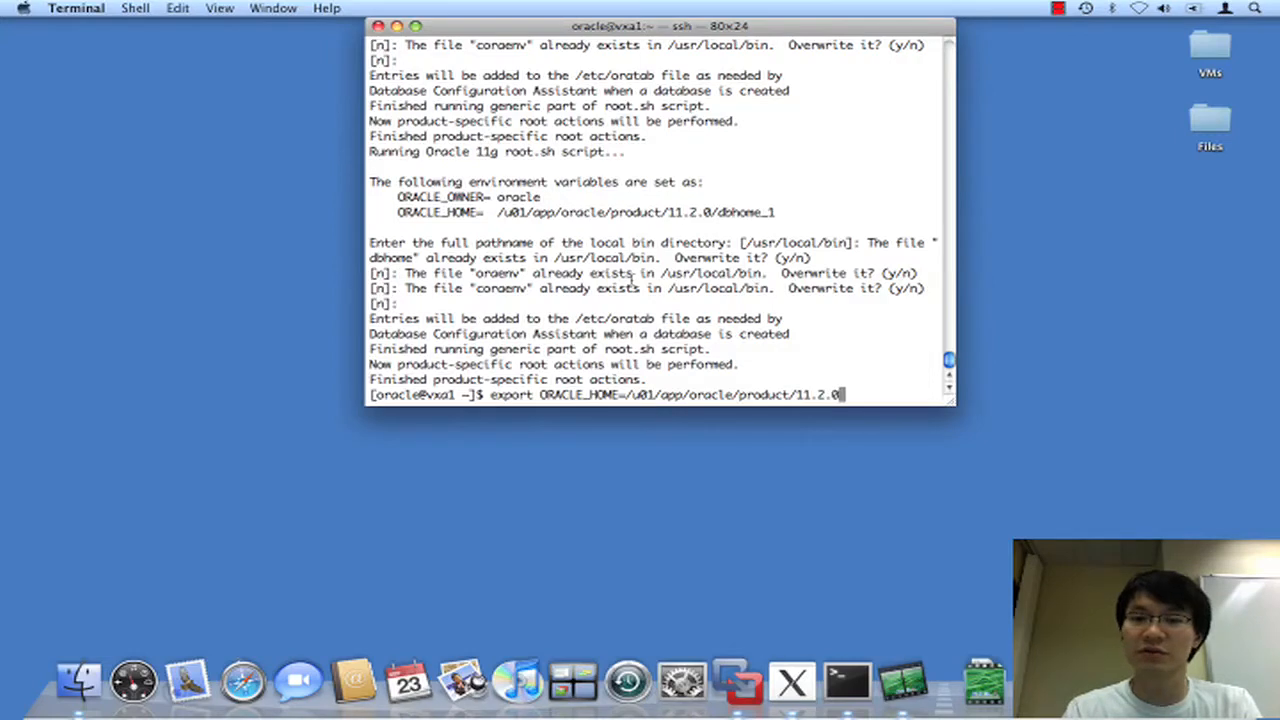
{"action": "type", "text": "/dbhome_1/"}
{"action": "key", "text": "BackSpace"}
{"action": "key", "text": "Return"}
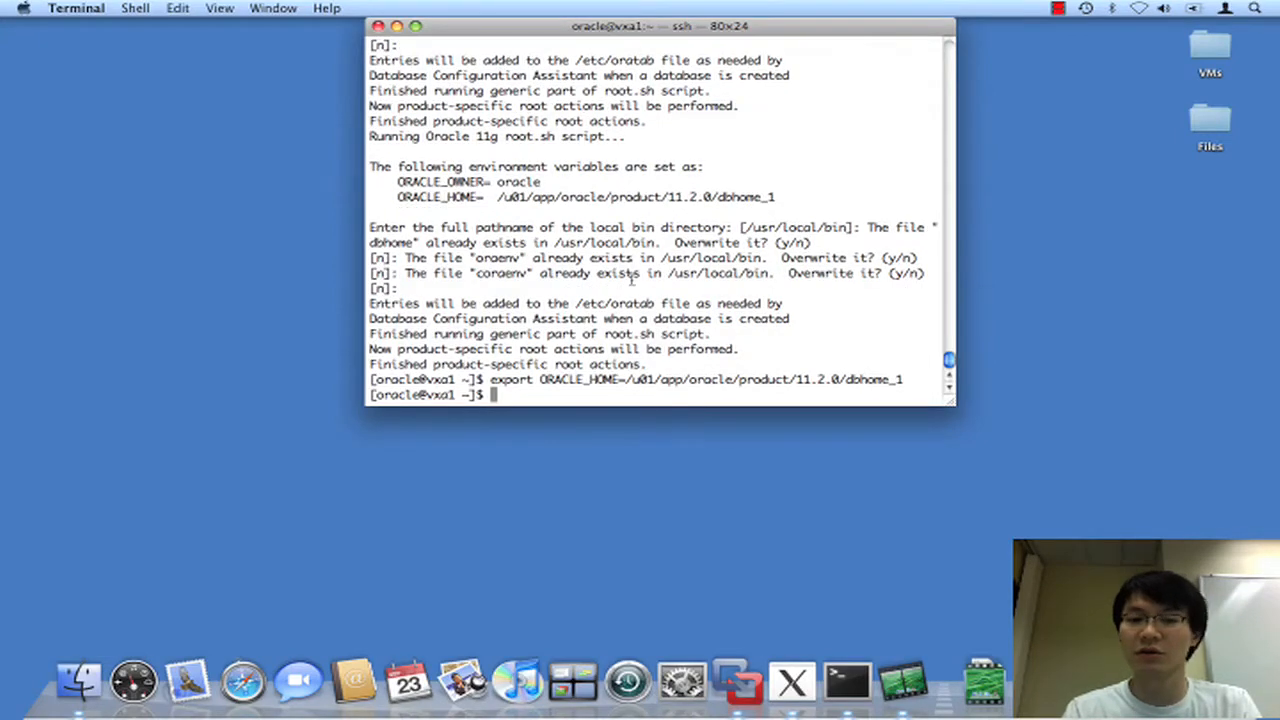
{"action": "type", "text": "$ORACLE_HOME/bin"}
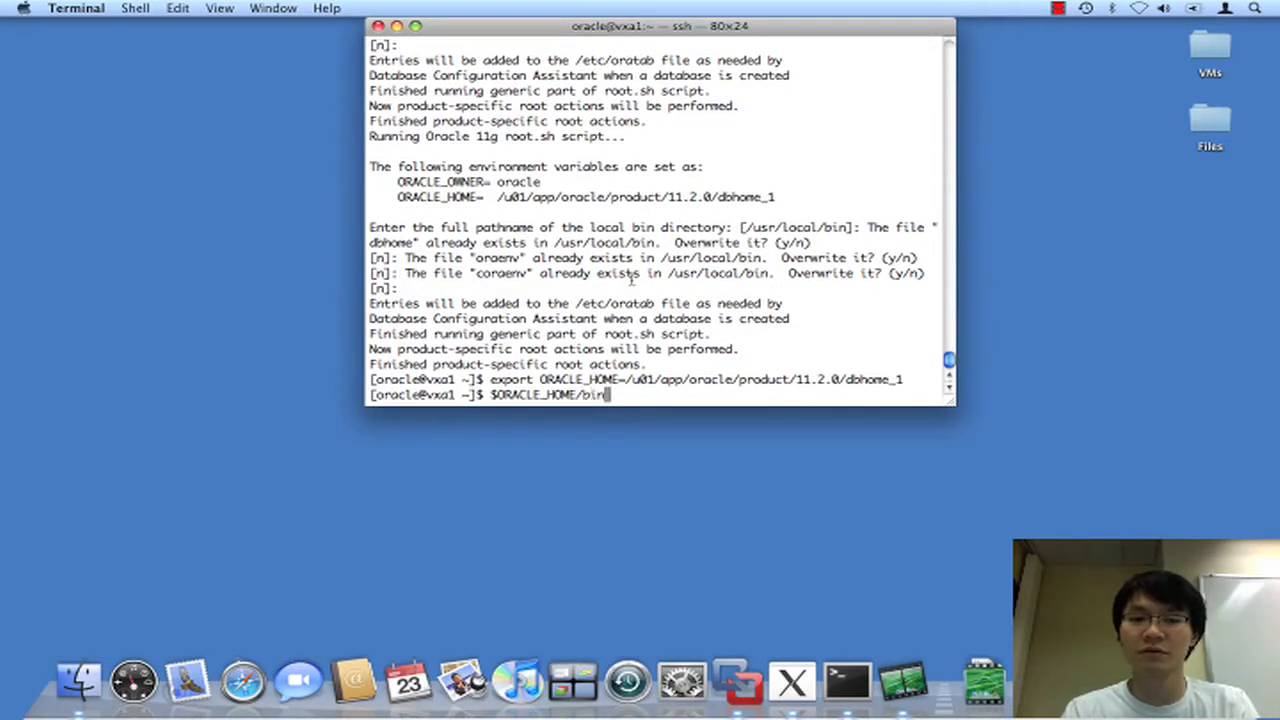
{"action": "type", "text": "/dbca"}
{"action": "key", "text": "Return"}
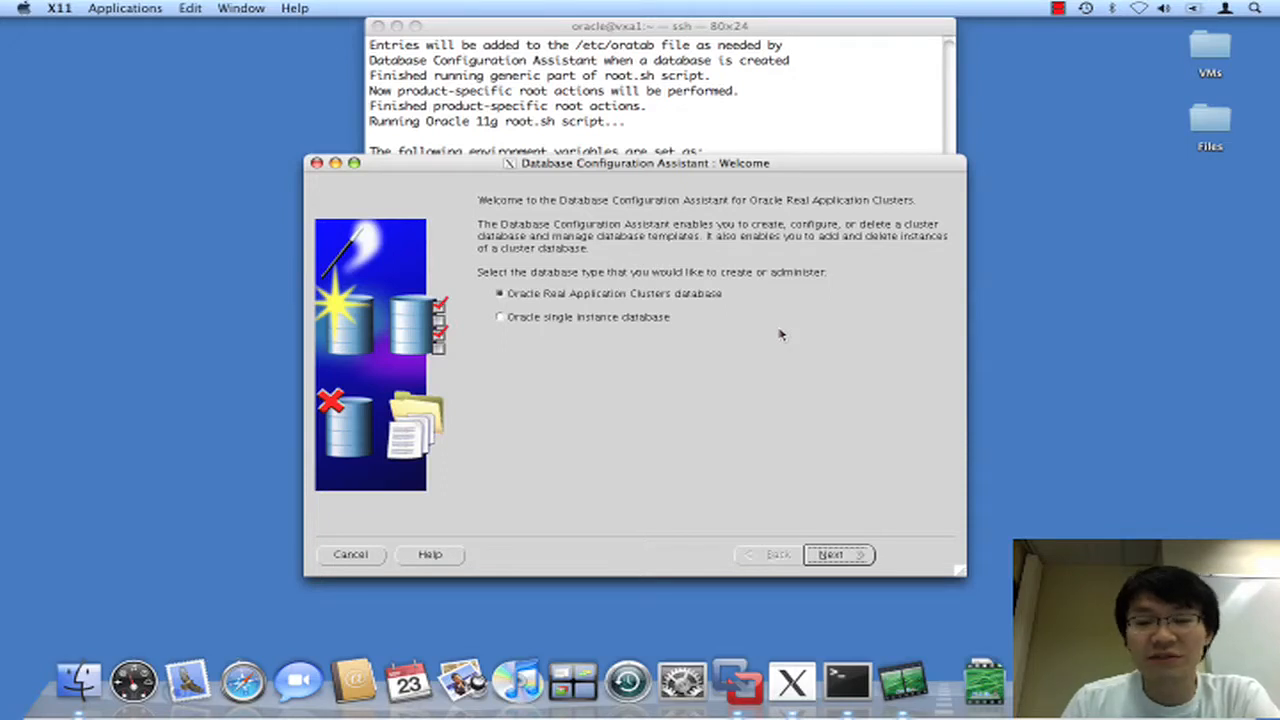
Choose an Oracle RAC database, Create a Database, and the General Purpose template.
{"action": "left_click", "coordinate": [588, 317]}
{"action": "left_click", "coordinate": [582, 296]}
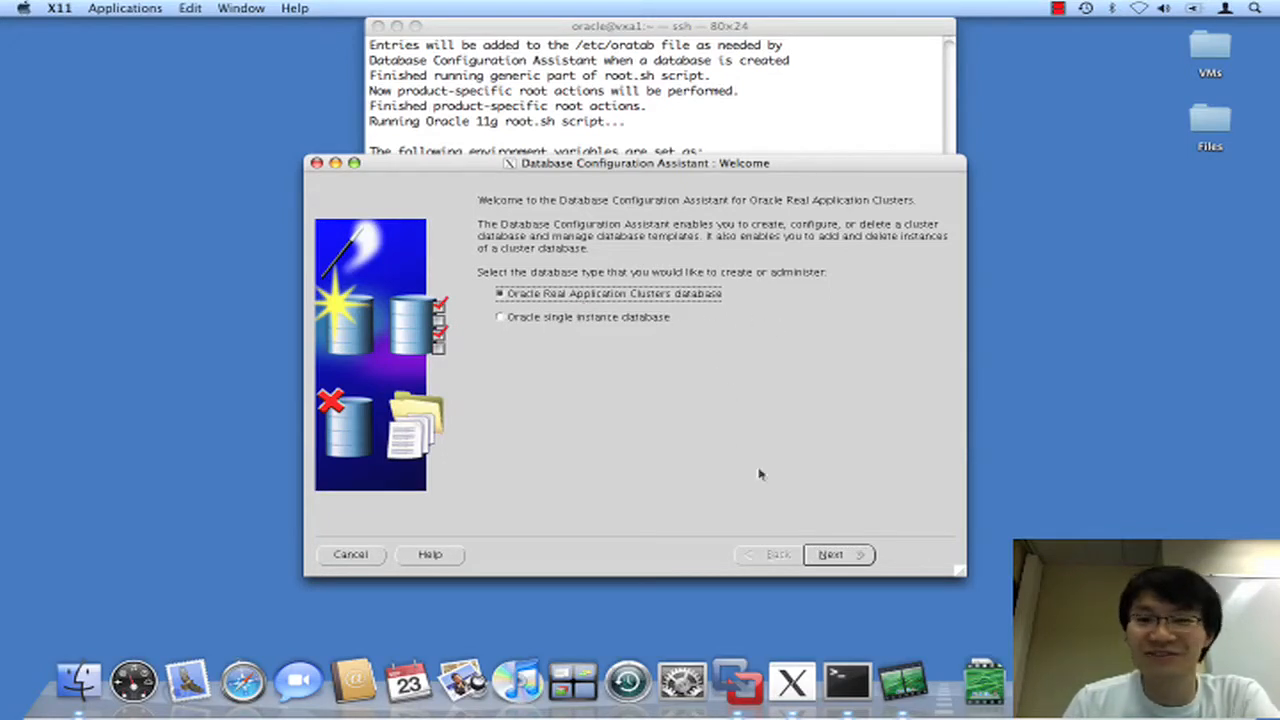
{"action": "left_click", "coordinate": [834, 555]}
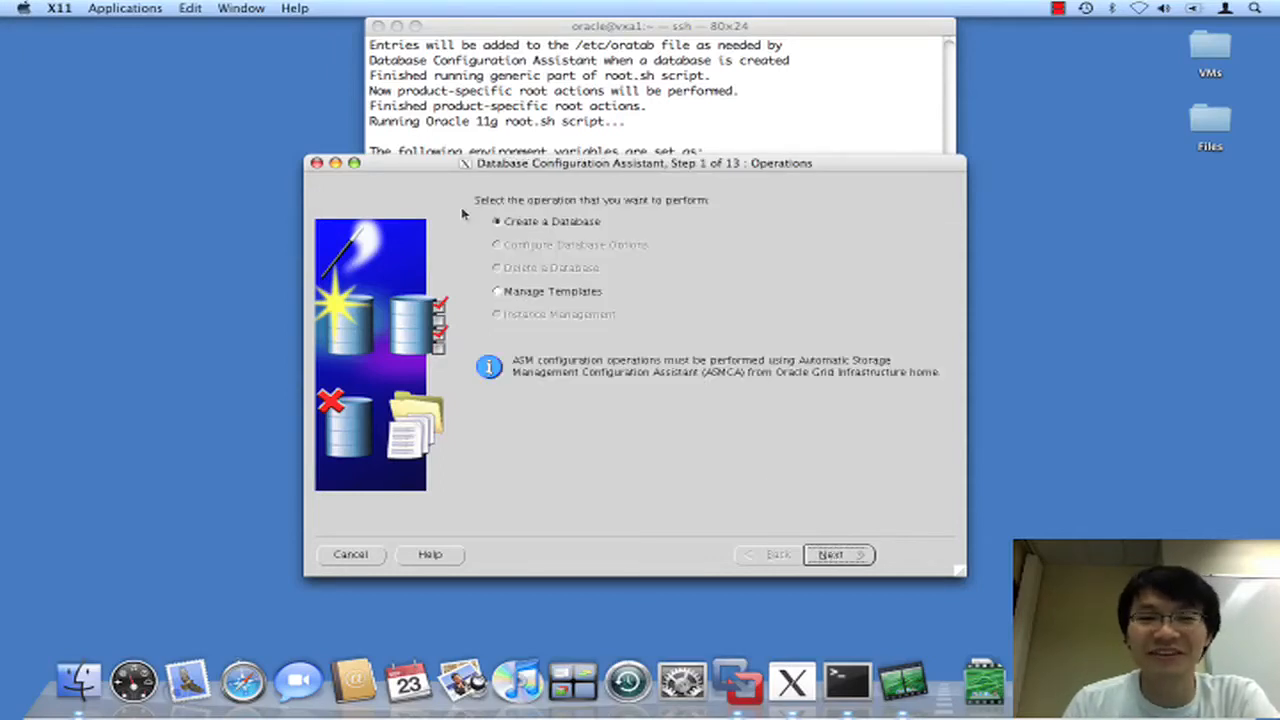
{"action": "left_click", "coordinate": [836, 558]}
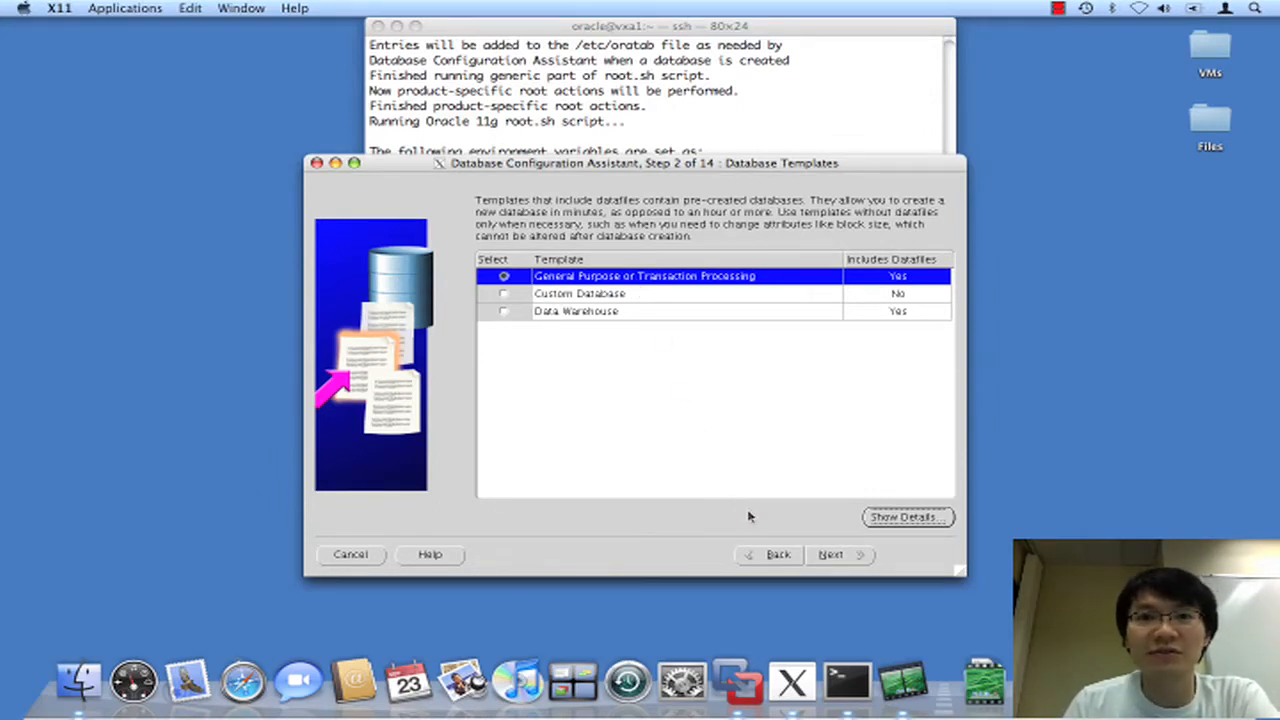
{"action": "left_click", "coordinate": [823, 557]}
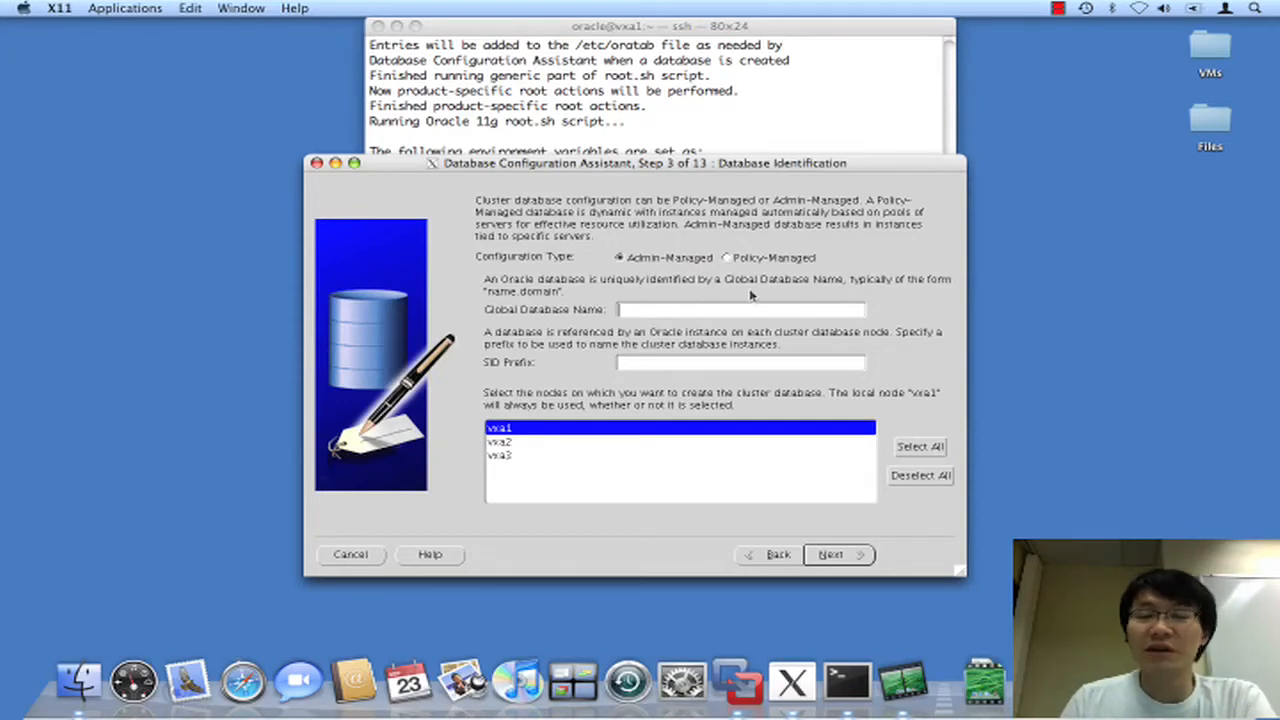
Name the admin-managed database dba and include all three nodes vxa1, vxa2 and vxa3.
{"action": "left_click", "coordinate": [727, 259]}
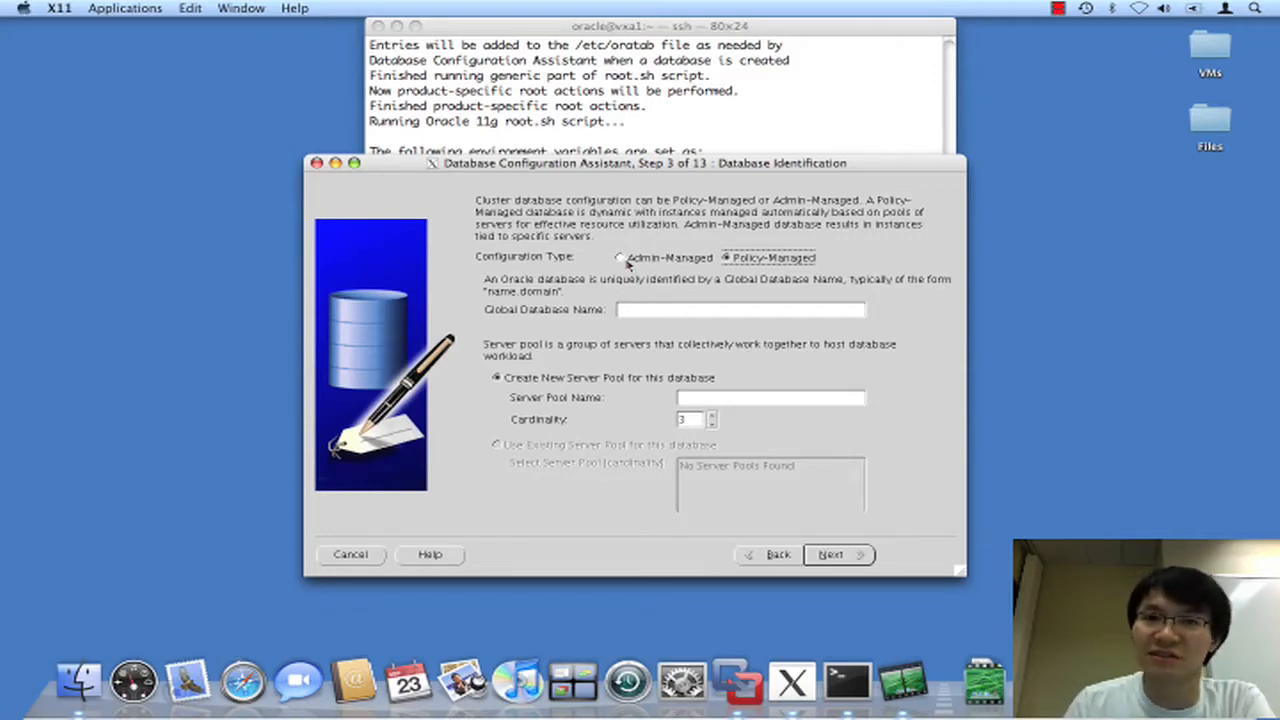
{"action": "left_click", "coordinate": [626, 261]}
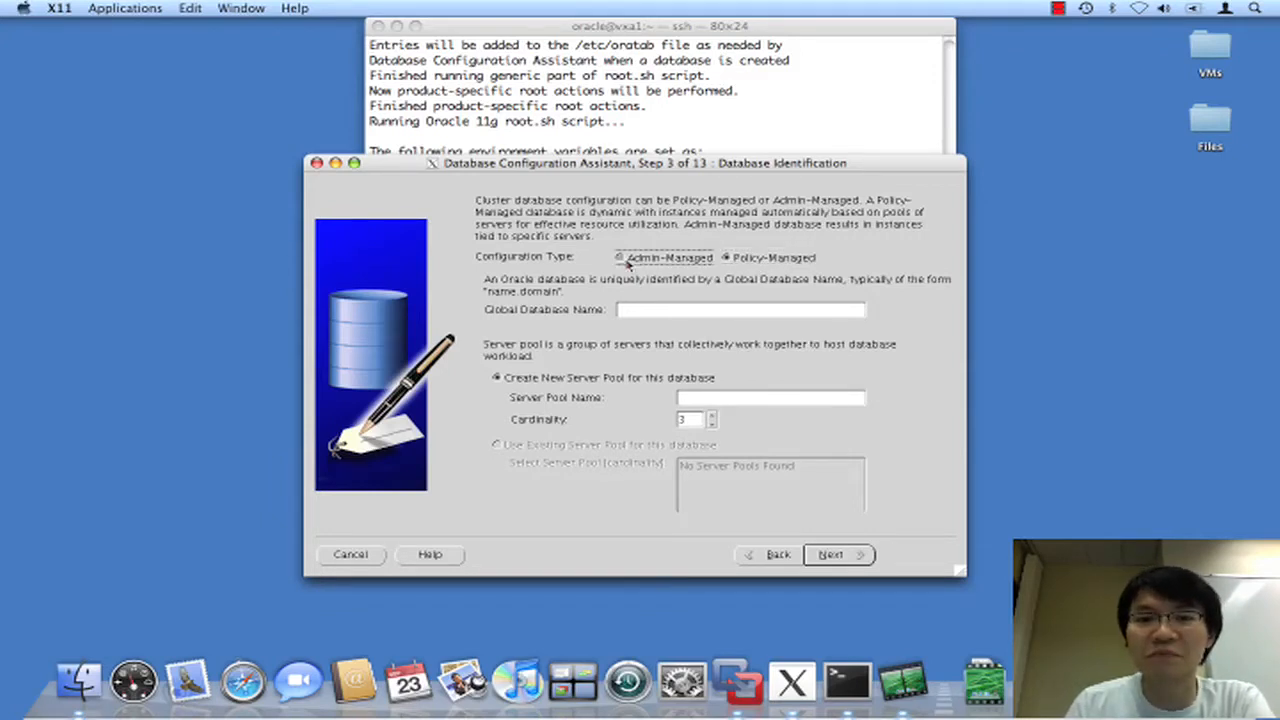
{"action": "left_click", "coordinate": [643, 308]}
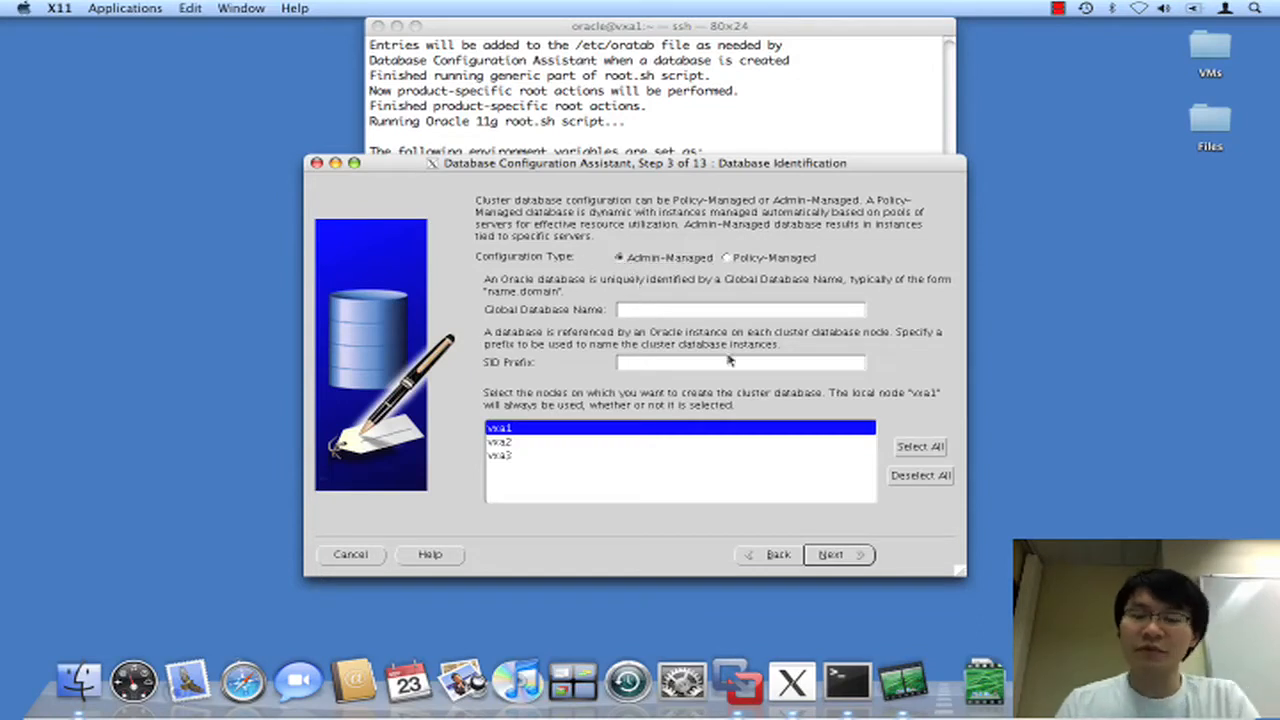
{"action": "type", "text": "o"}
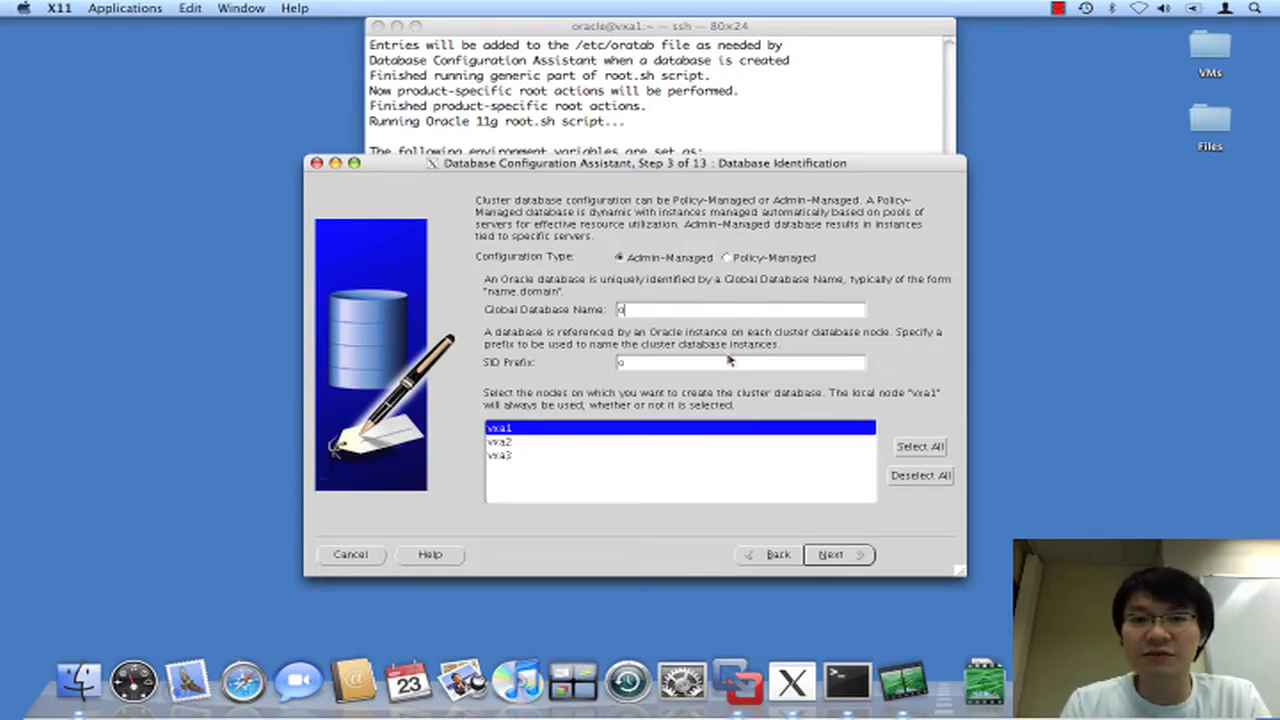
{"action": "key", "text": "BackSpace"}
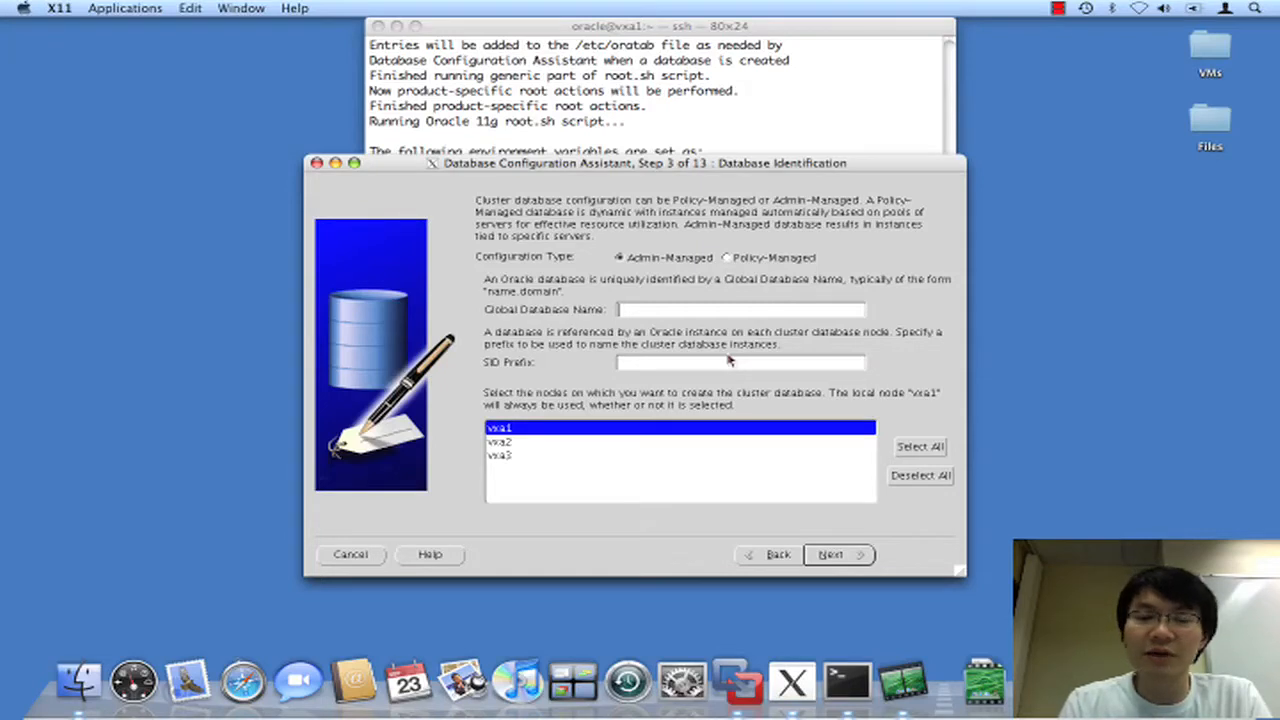
{"action": "type", "text": "db"}
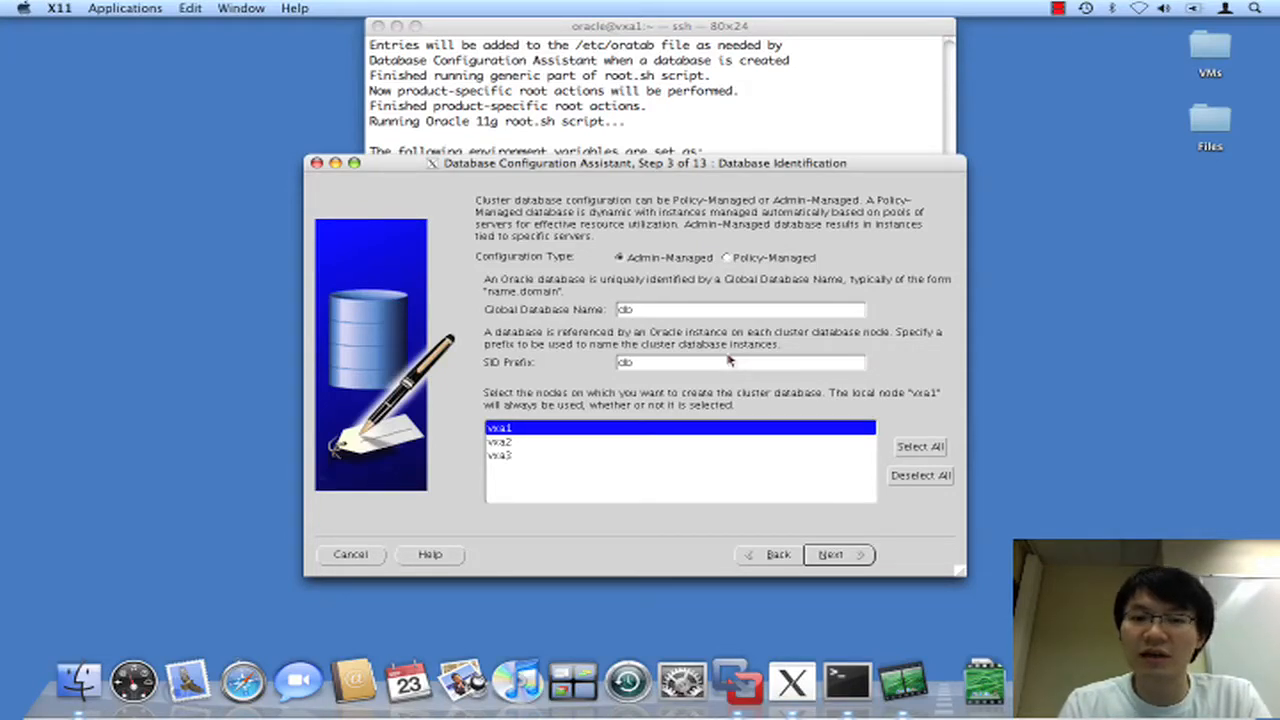
{"action": "type", "text": "a"}
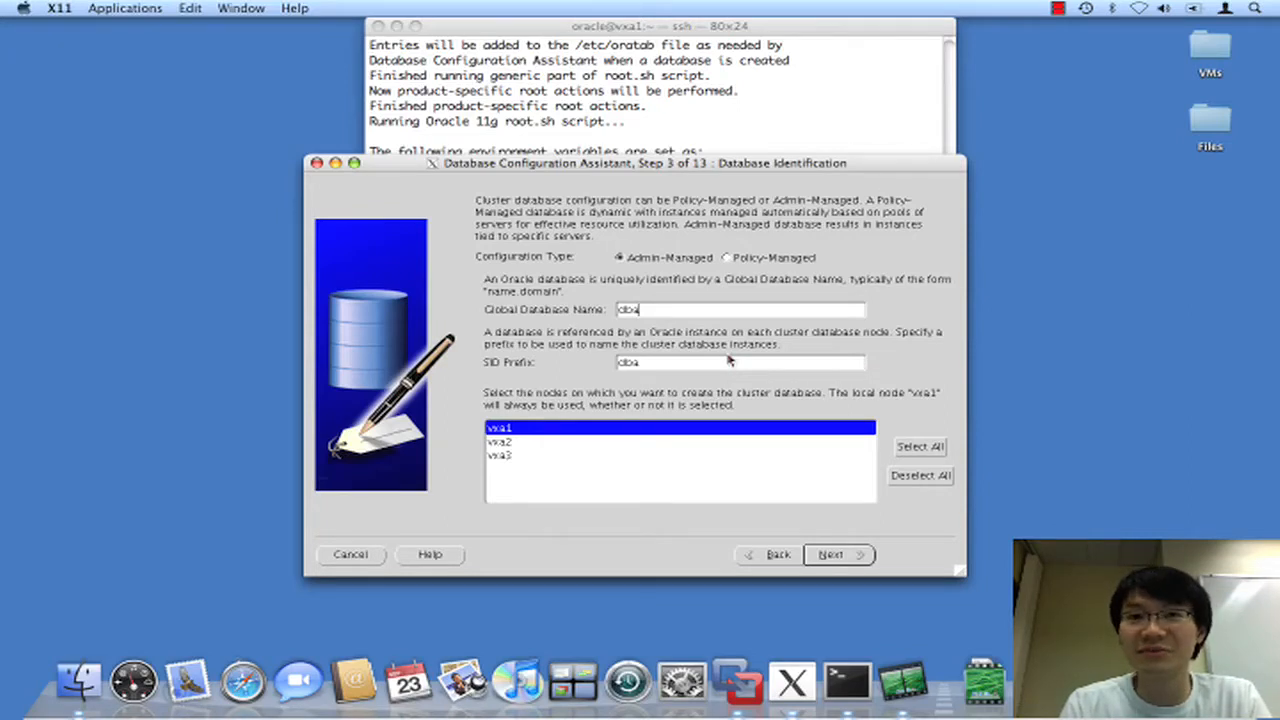
{"action": "left_click", "coordinate": [908, 447]}
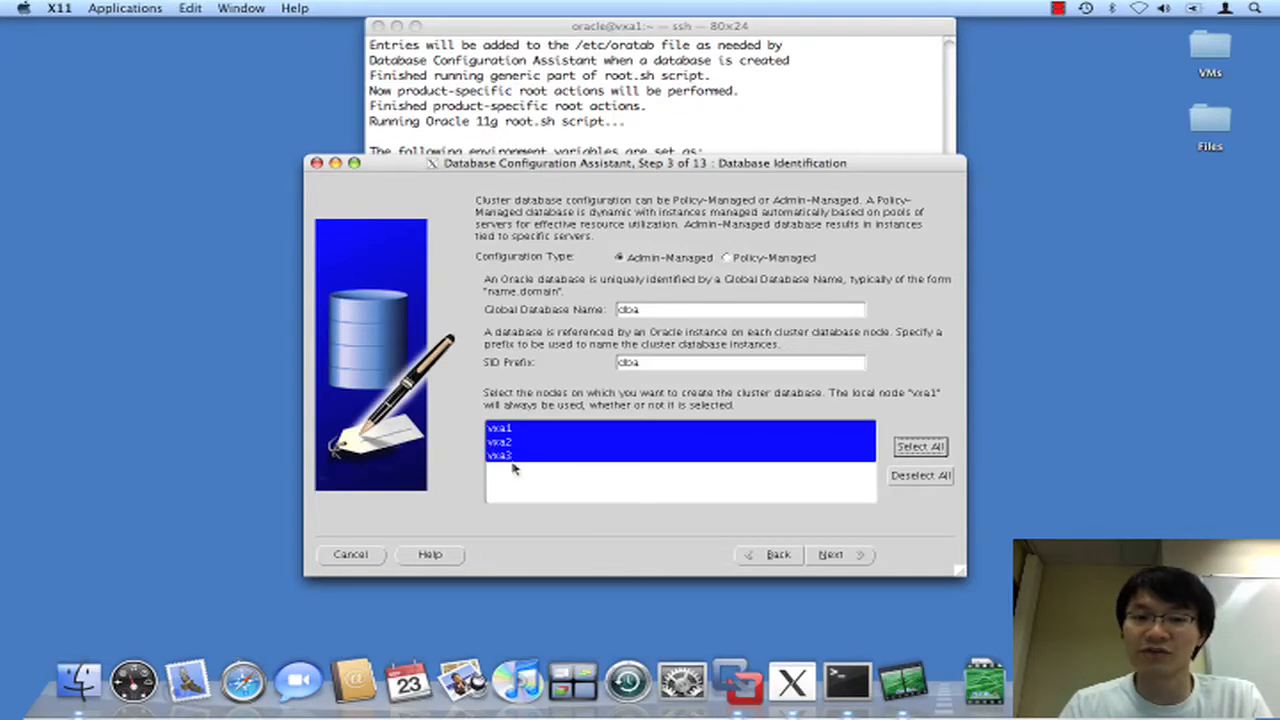
{"action": "left_click", "coordinate": [826, 554]}
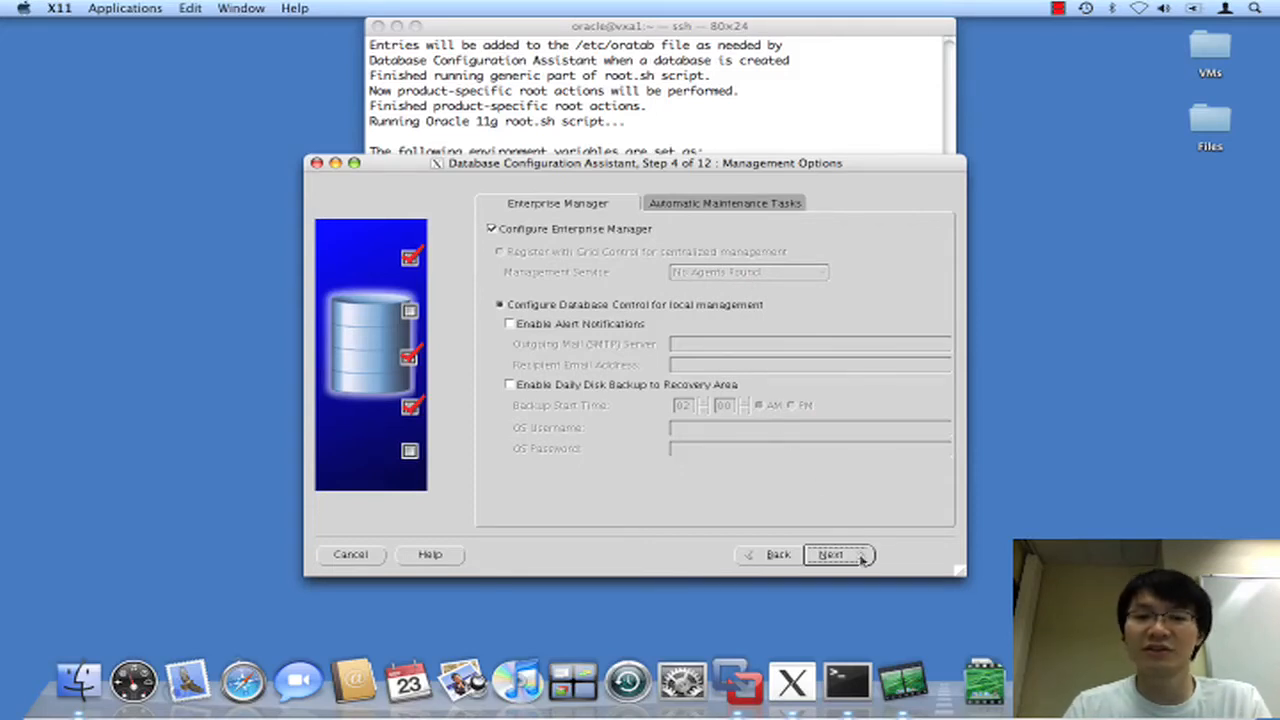
Give all administrative accounts one shared password and accept the weak-password warning.
{"action": "left_click", "coordinate": [831, 554]}
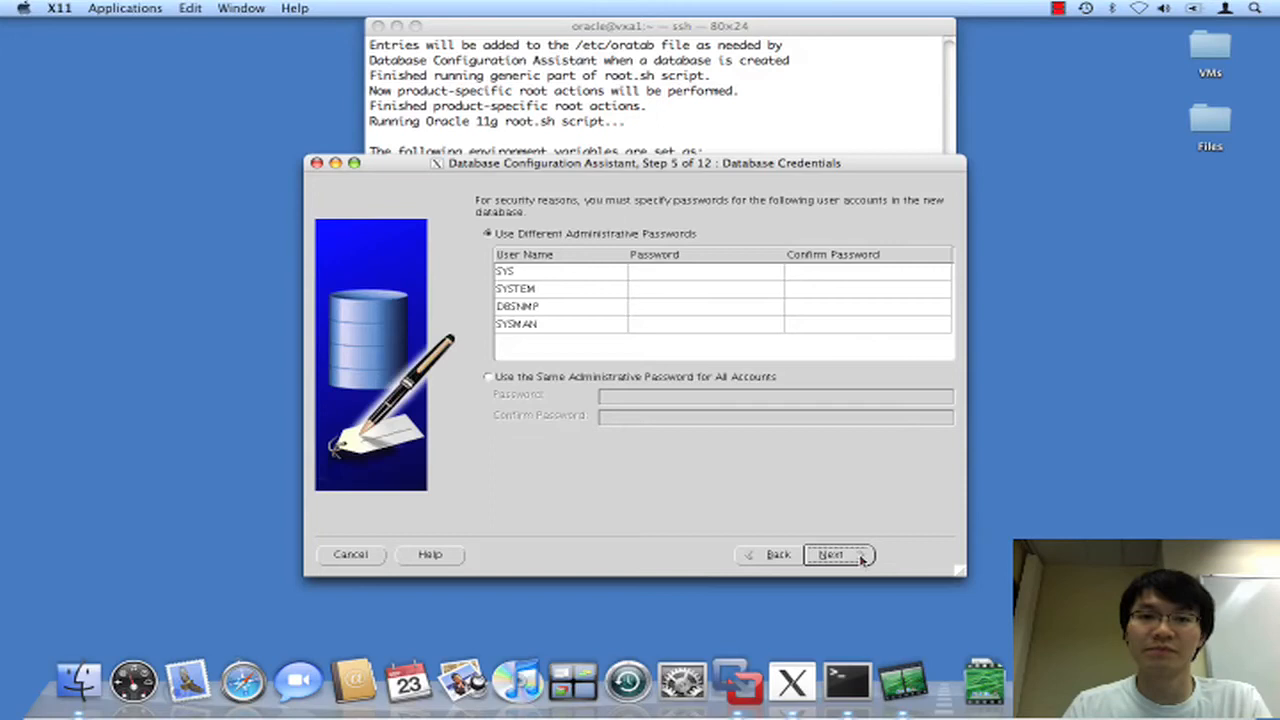
{"action": "left_click", "coordinate": [535, 377]}
{"action": "left_click", "coordinate": [605, 396]}
{"action": "type", "text": "oracle"}
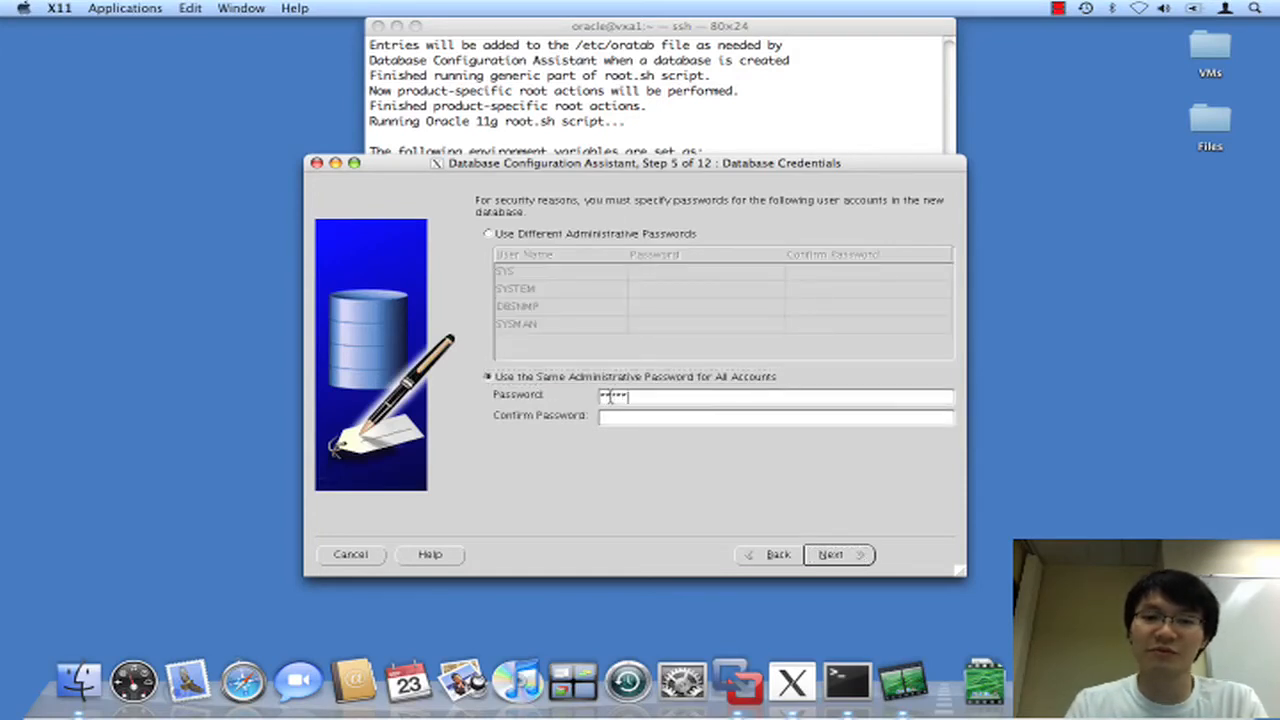
{"action": "key", "text": "Tab"}
{"action": "type", "text": "oracle*"}
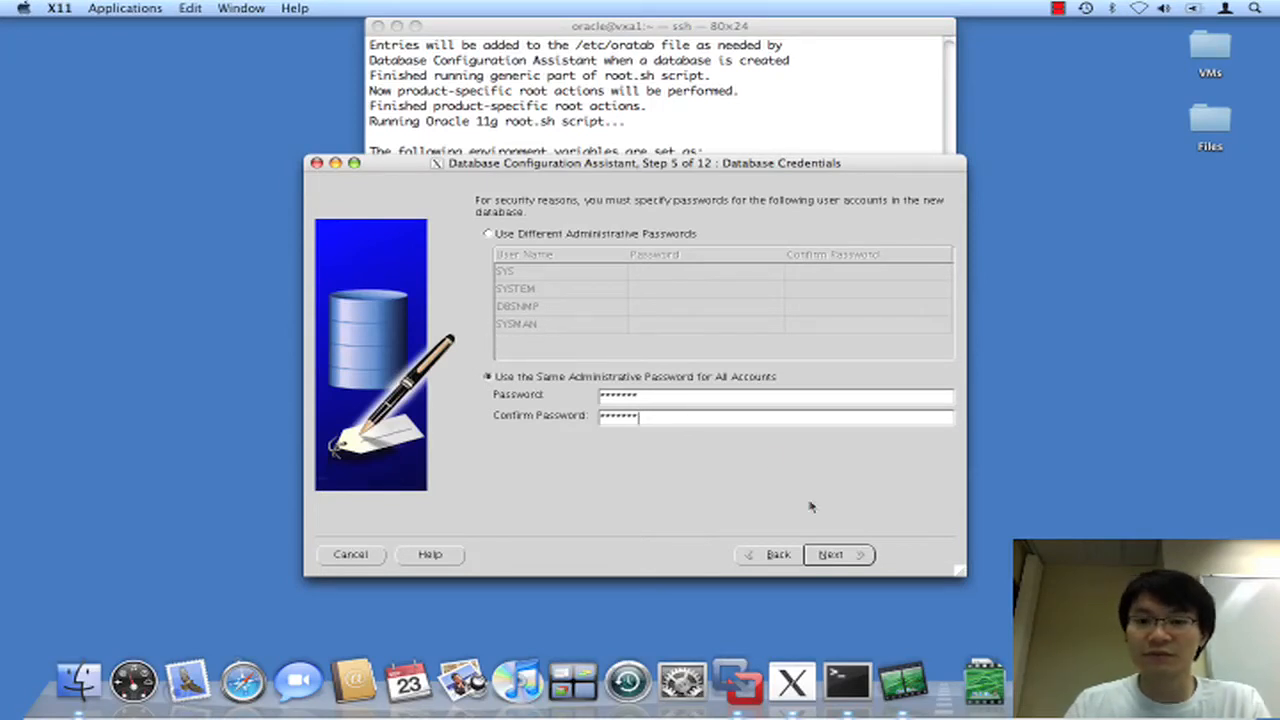
{"action": "left_click", "coordinate": [826, 554]}
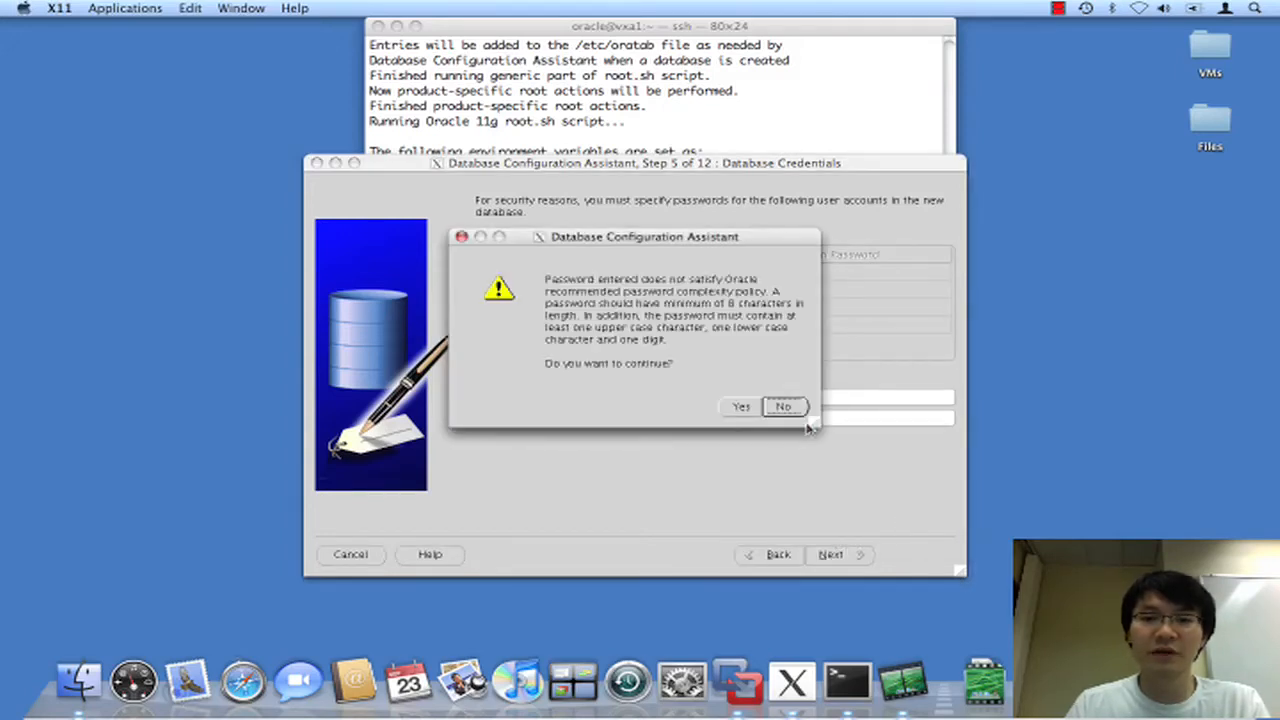
{"action": "left_click", "coordinate": [739, 407]}
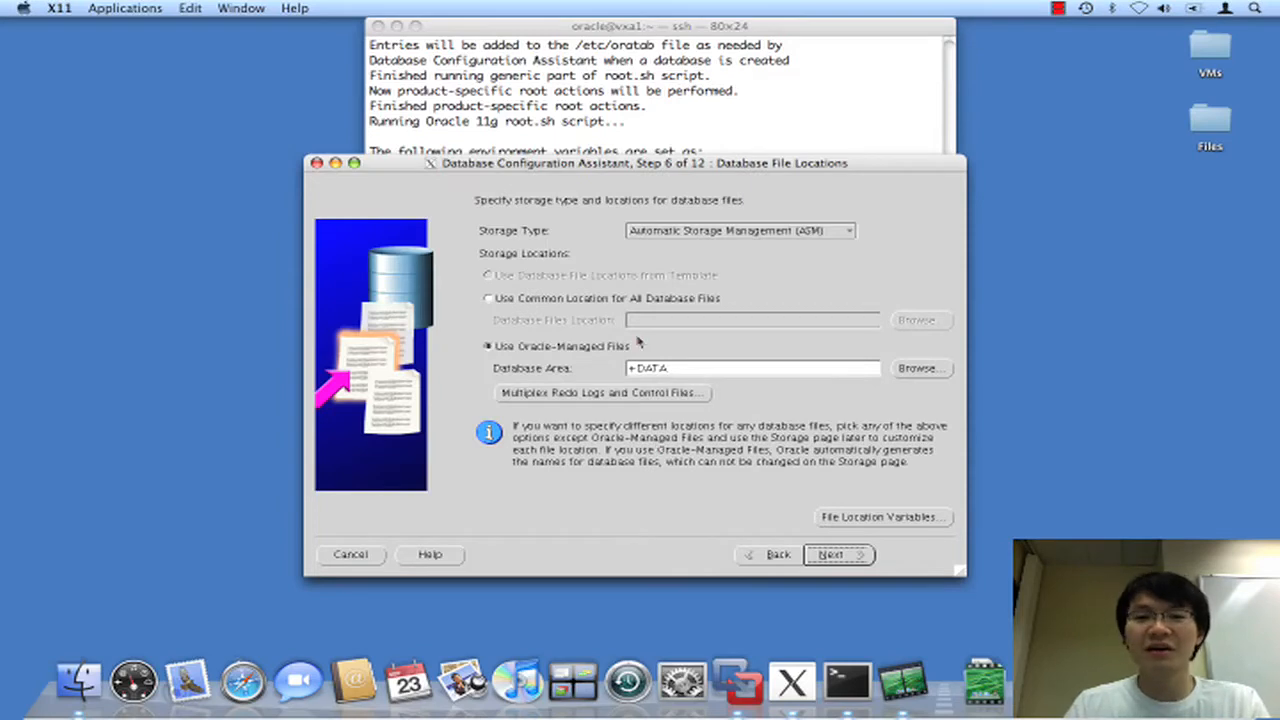
Keep ASM storage with Oracle-Managed Files in the +DATA database area.
{"action": "left_click", "coordinate": [674, 234]}
{"action": "left_click", "coordinate": [674, 233]}
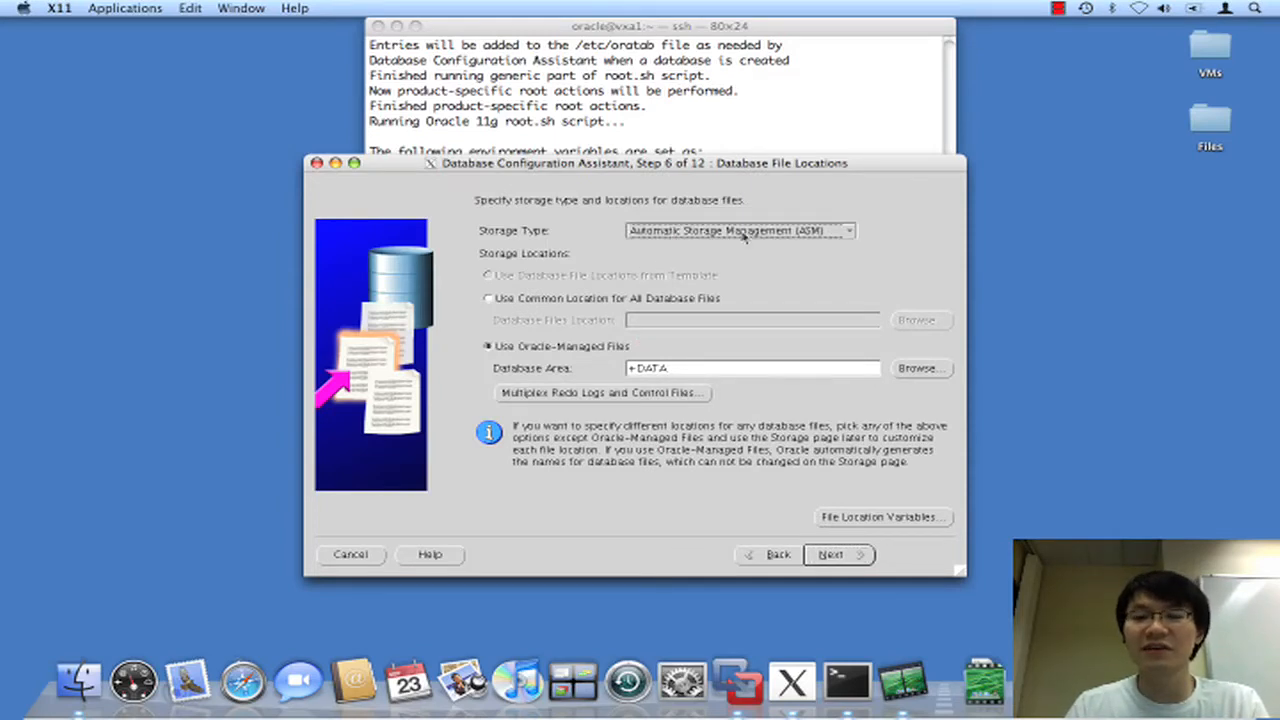
{"action": "left_click", "coordinate": [678, 232]}
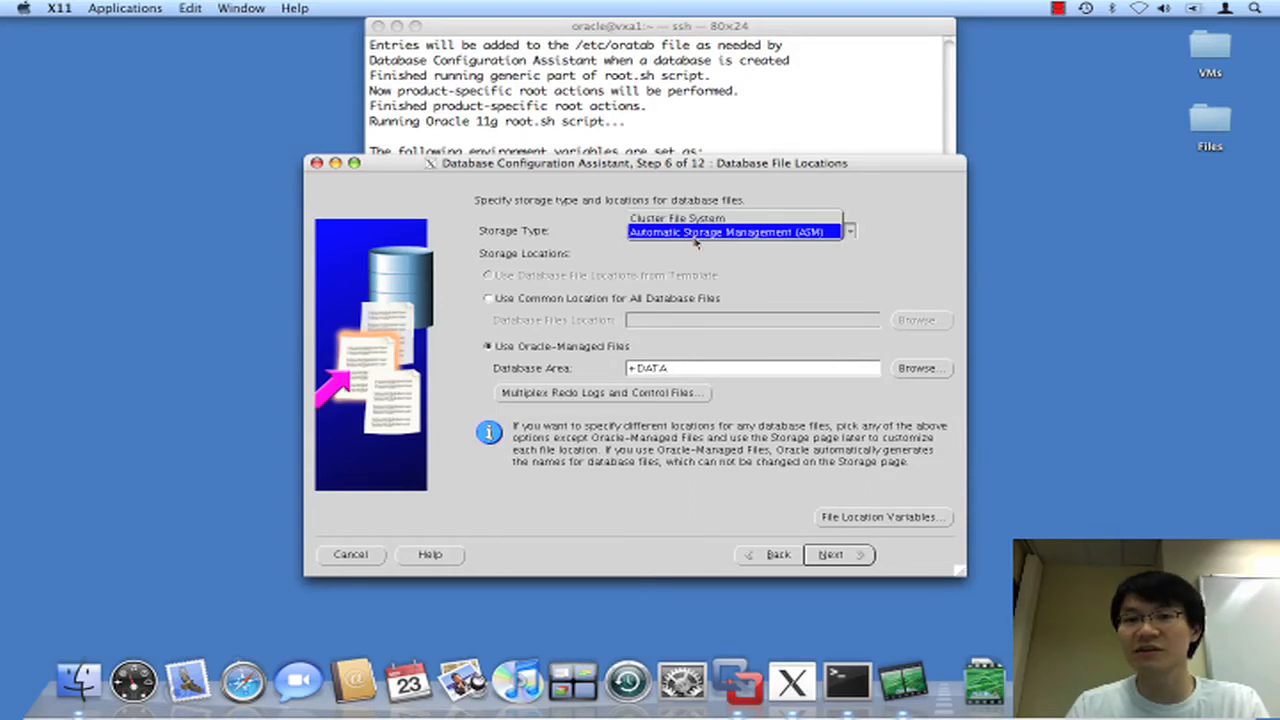
{"action": "left_click", "coordinate": [719, 236]}
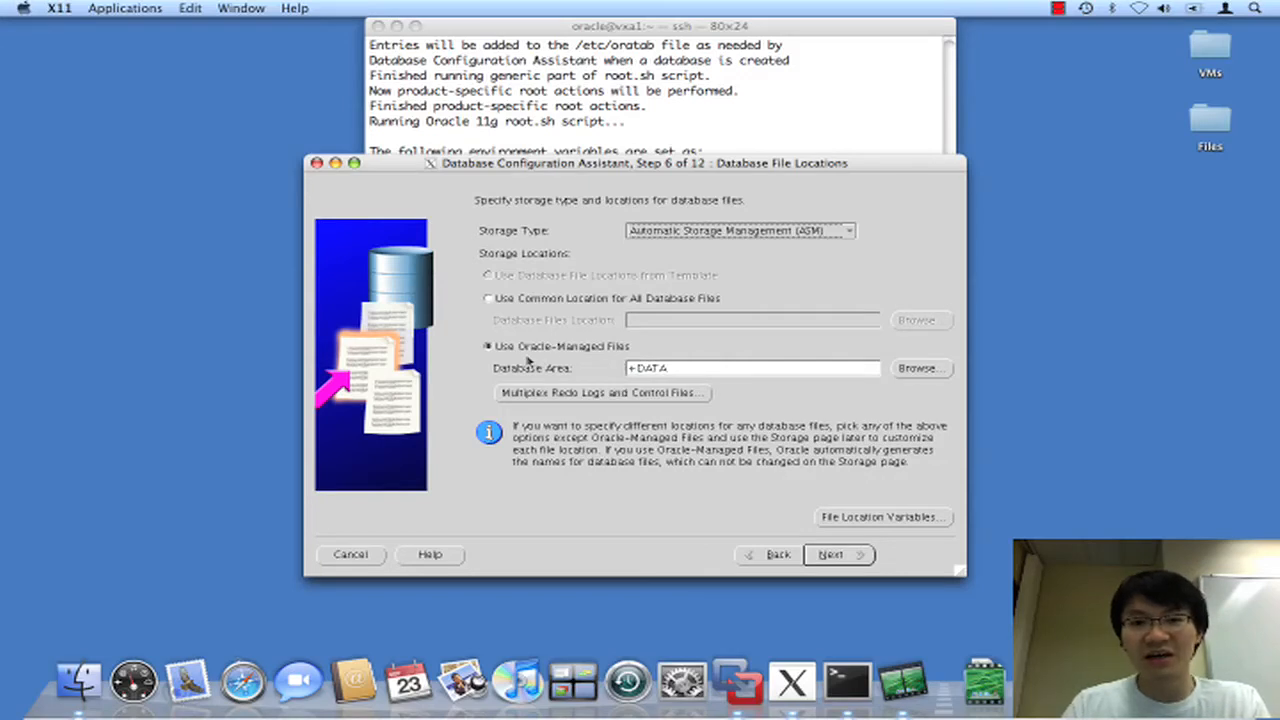
{"action": "left_click_drag", "start_coordinate": [679, 372], "coordinate": [603, 371]}
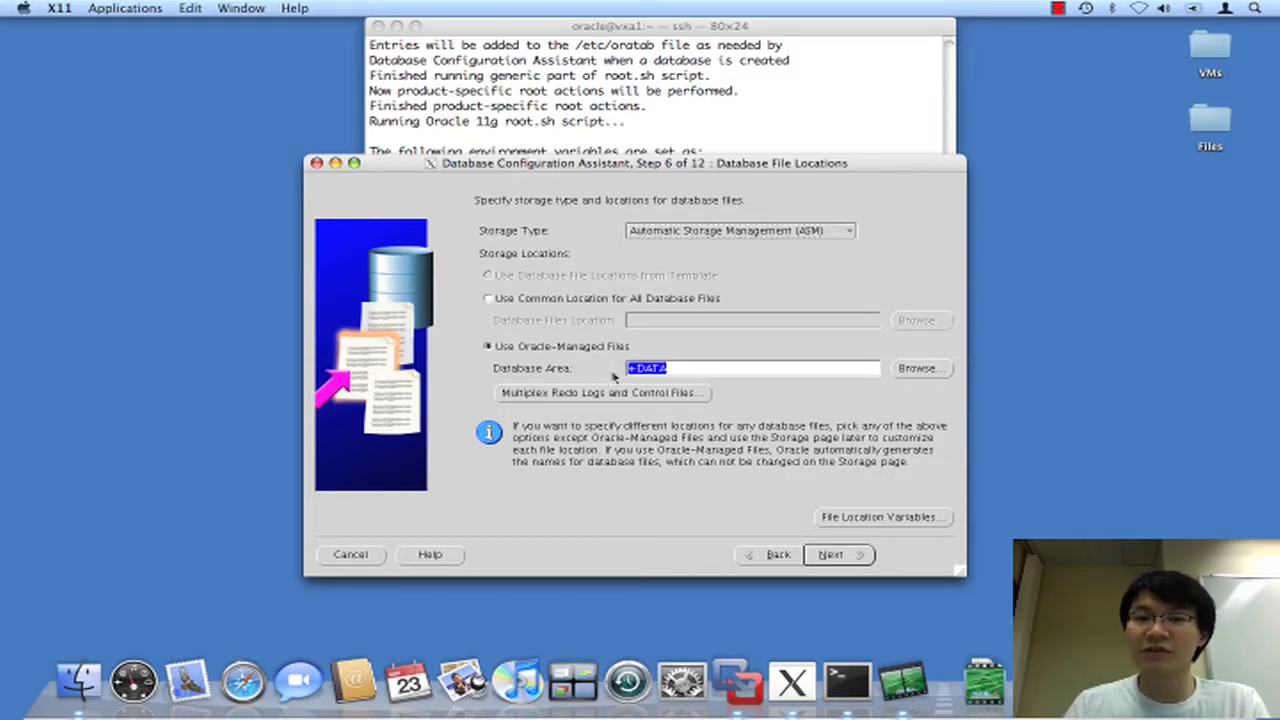
{"action": "left_click", "coordinate": [684, 371]}
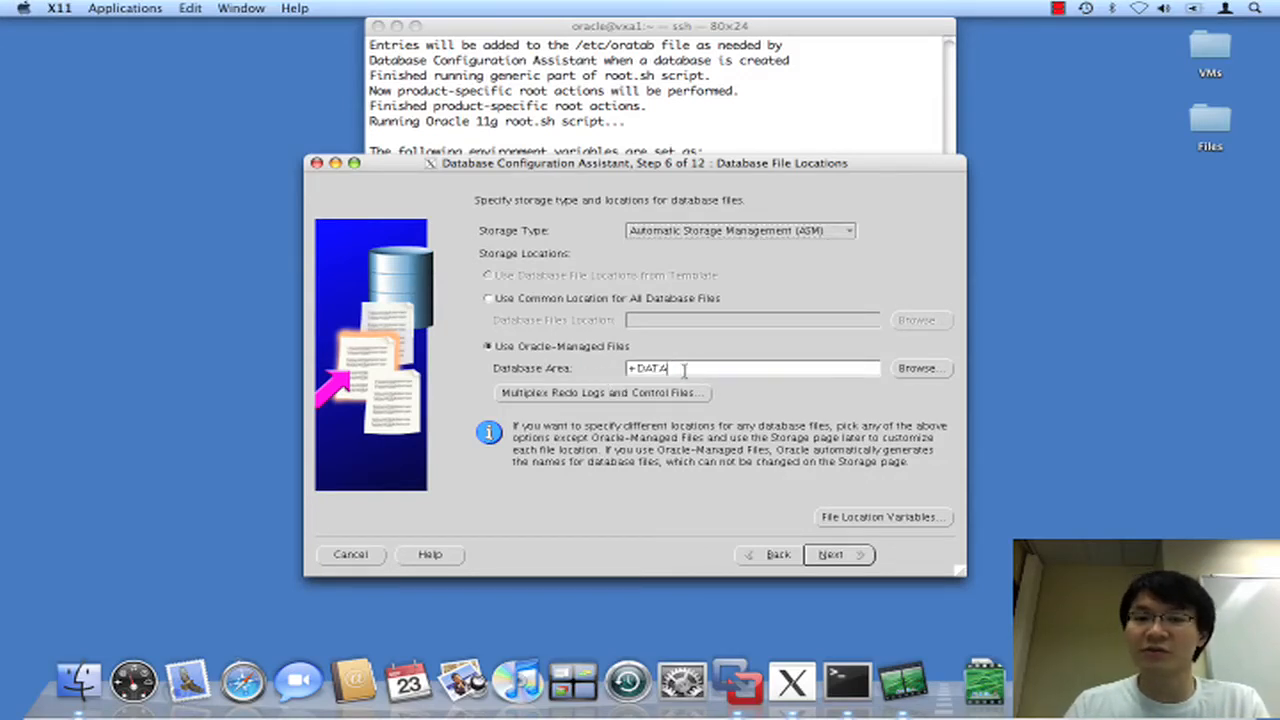
{"action": "left_click", "coordinate": [829, 563]}
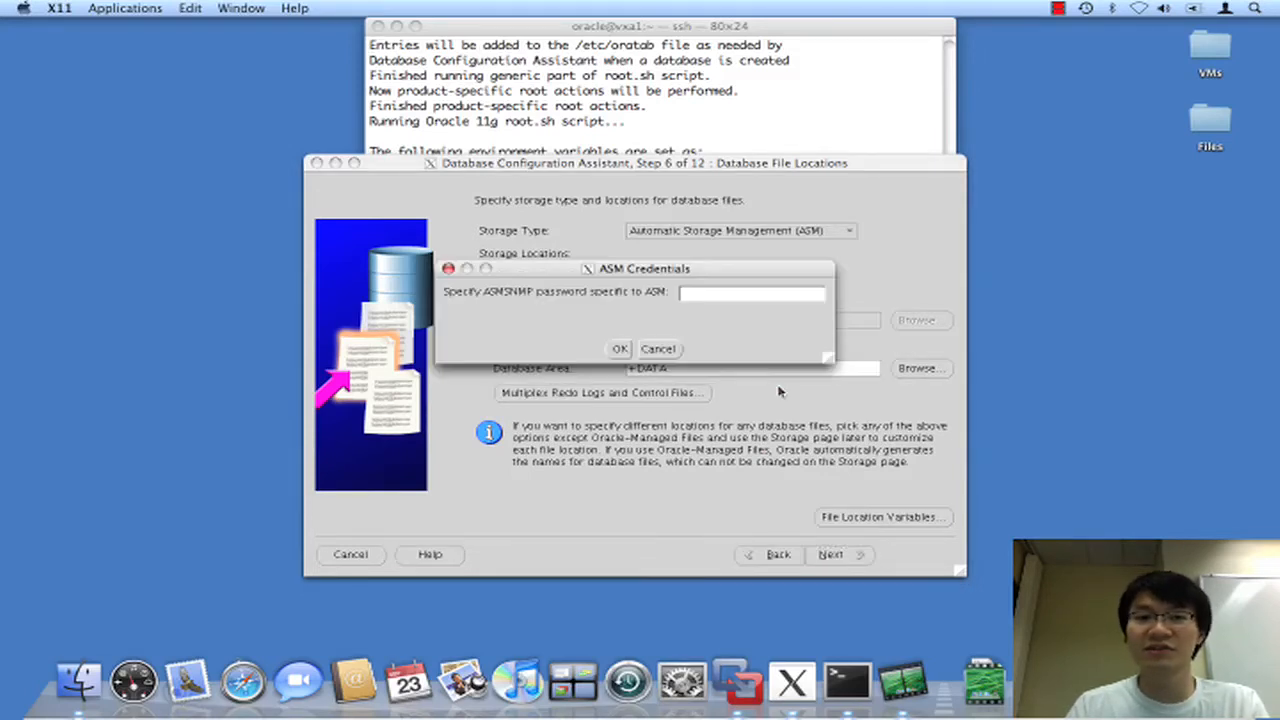
Supply the ASMSNMP password in the ASM Credentials prompt.
{"action": "left_click", "coordinate": [737, 293]}
{"action": "type", "text": "*******"}
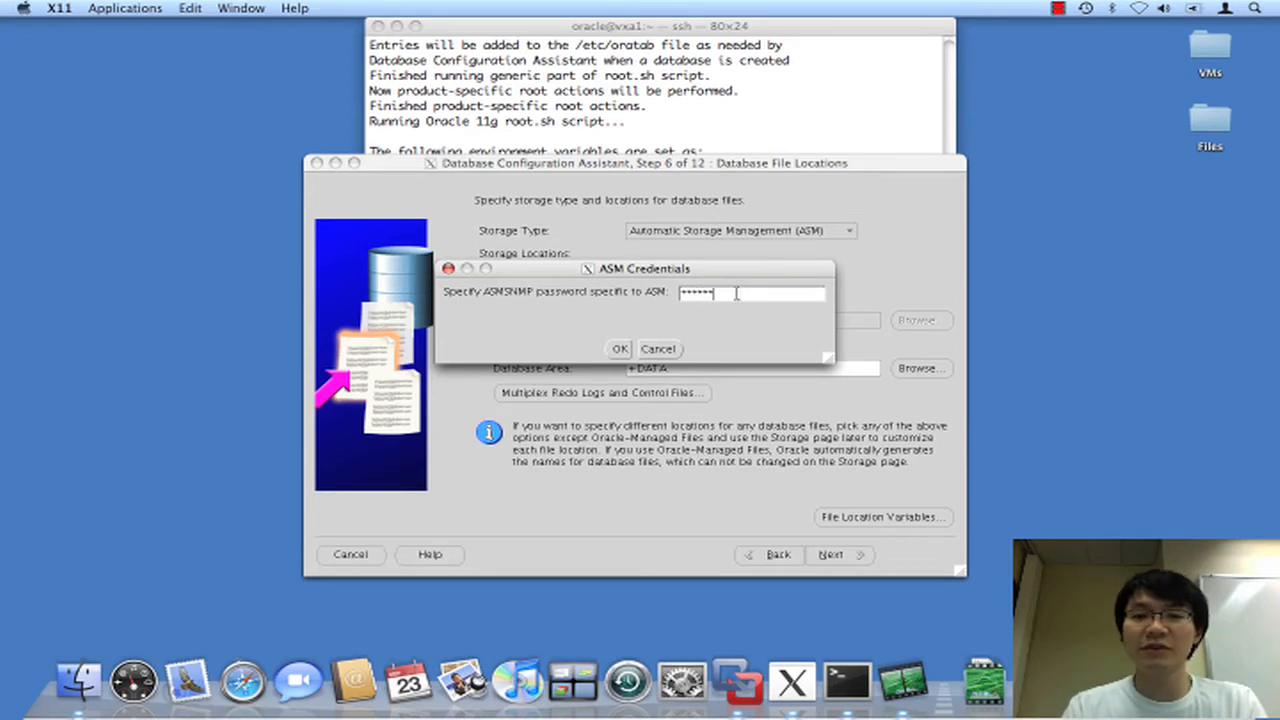
{"action": "key", "text": "Tab"}
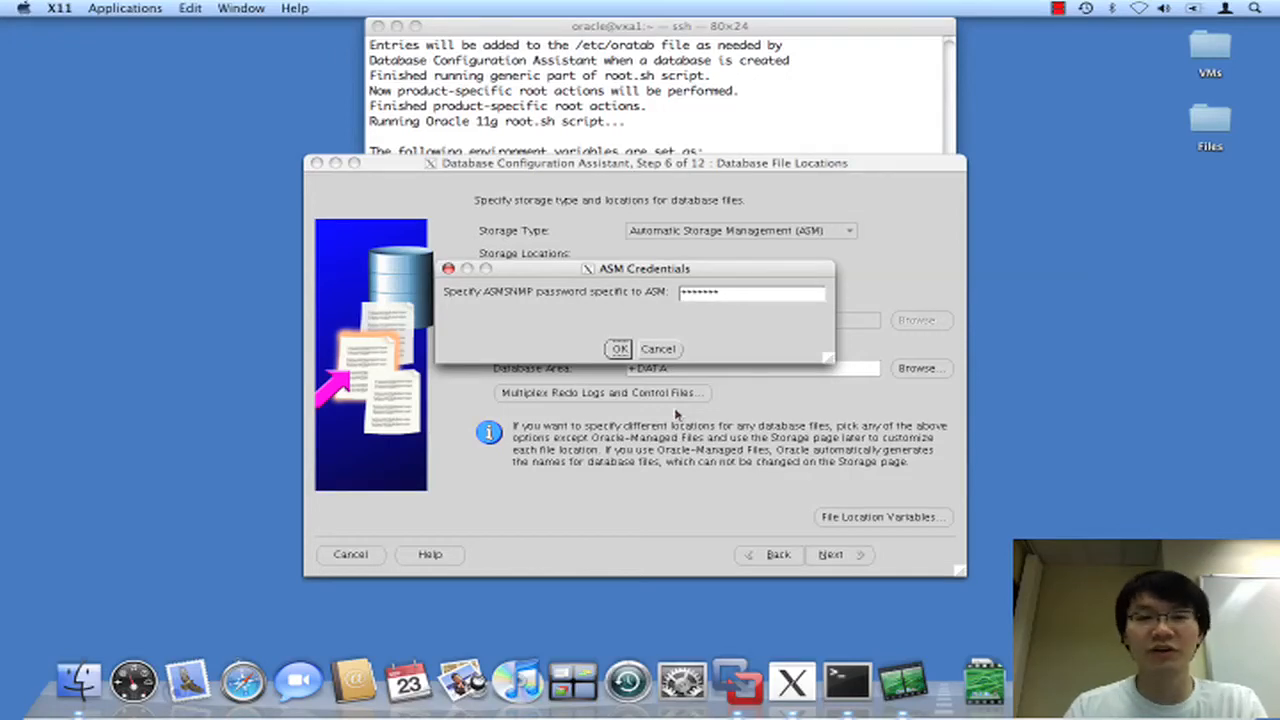
{"action": "key", "text": "Return"}
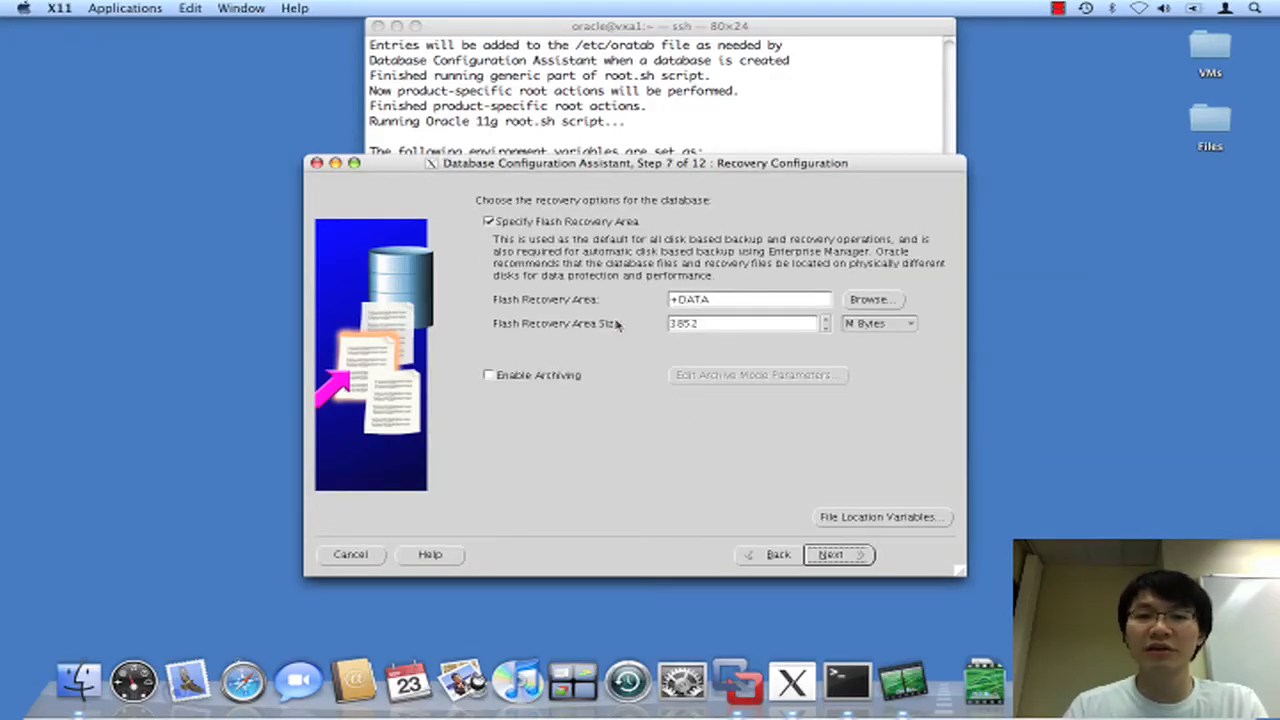
Set the flash recovery area to disk group DATA with a size of 5000 MB.
{"action": "left_click", "coordinate": [723, 325]}
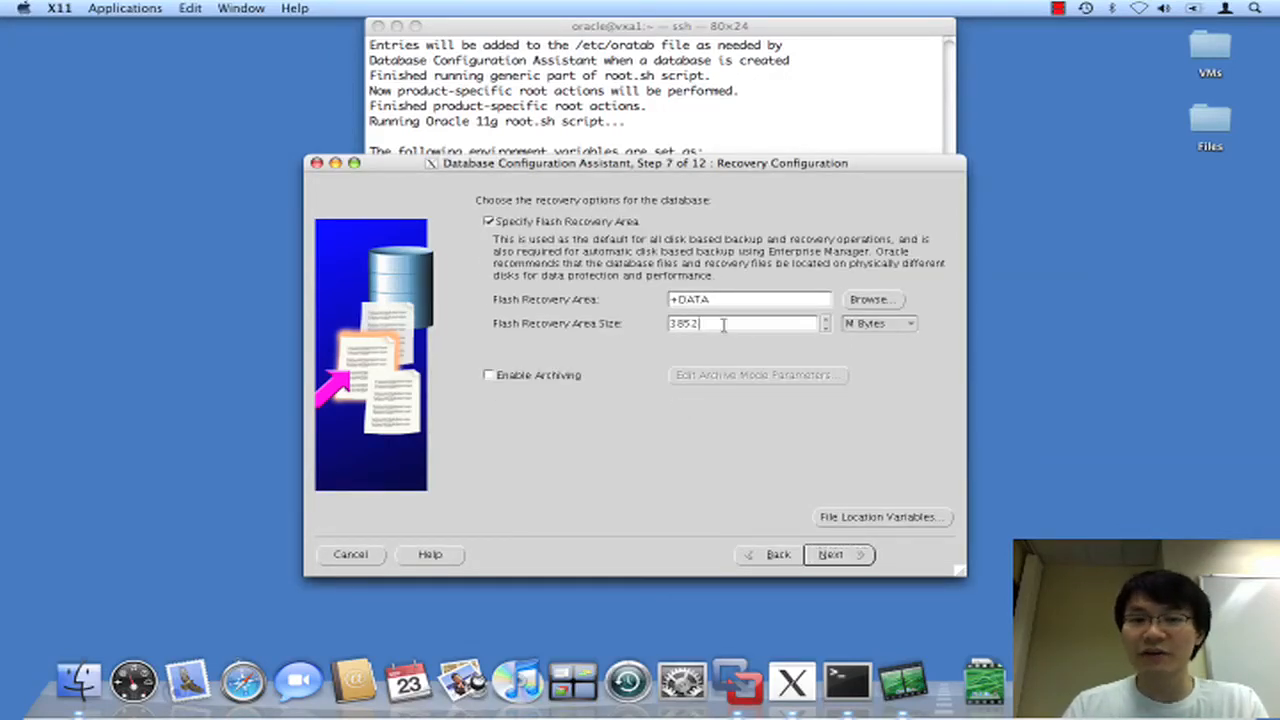
{"action": "double_click", "coordinate": [723, 325]}
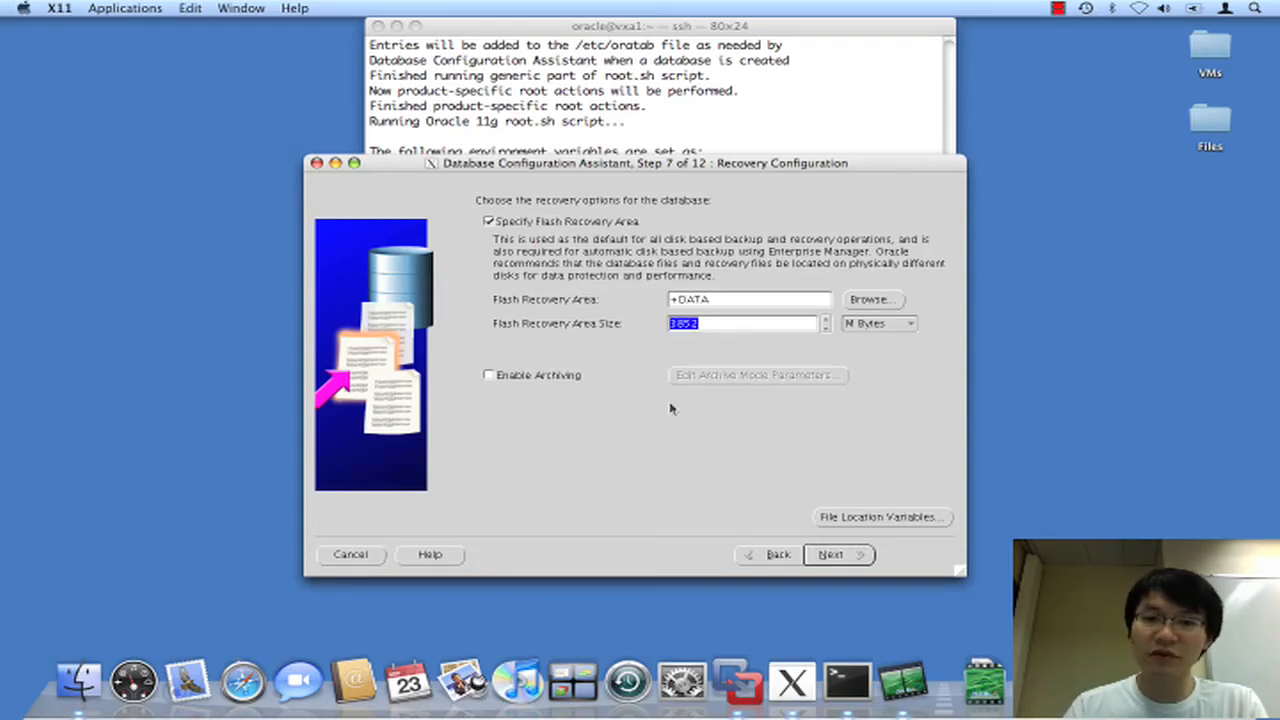
{"action": "type", "text": "5000"}
{"action": "key", "text": "Tab"}
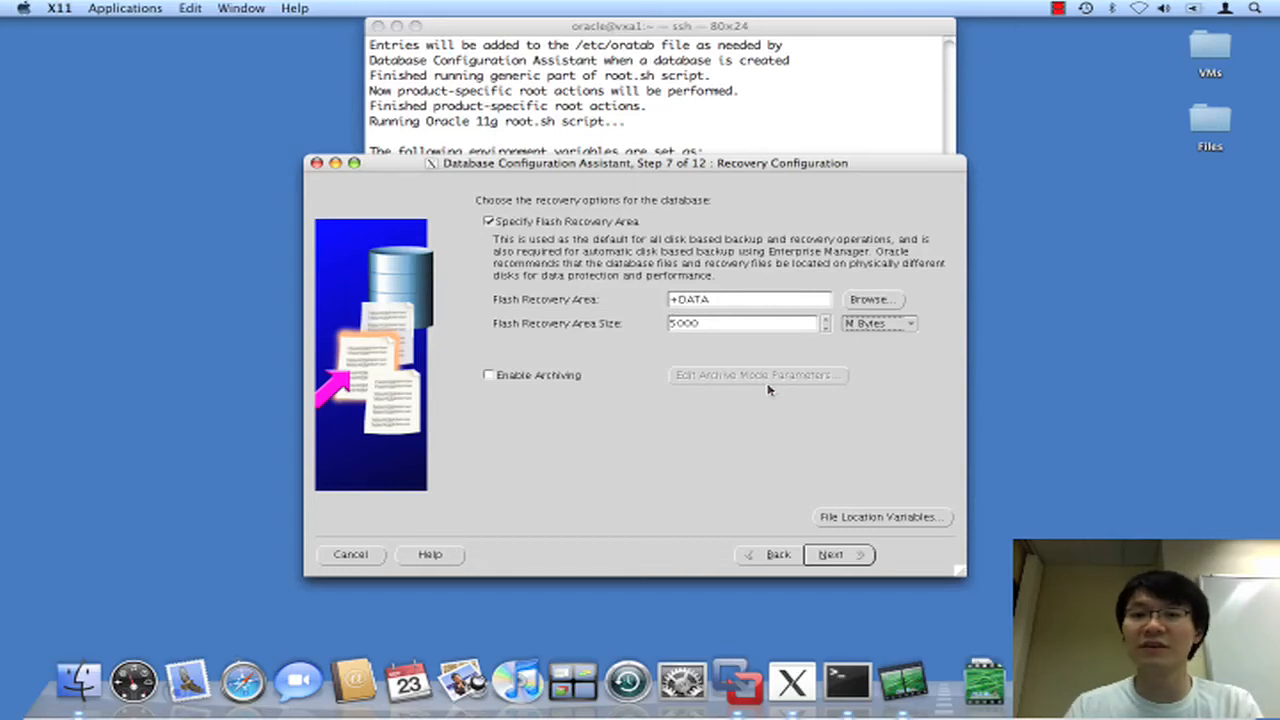
{"action": "left_click", "coordinate": [890, 300]}
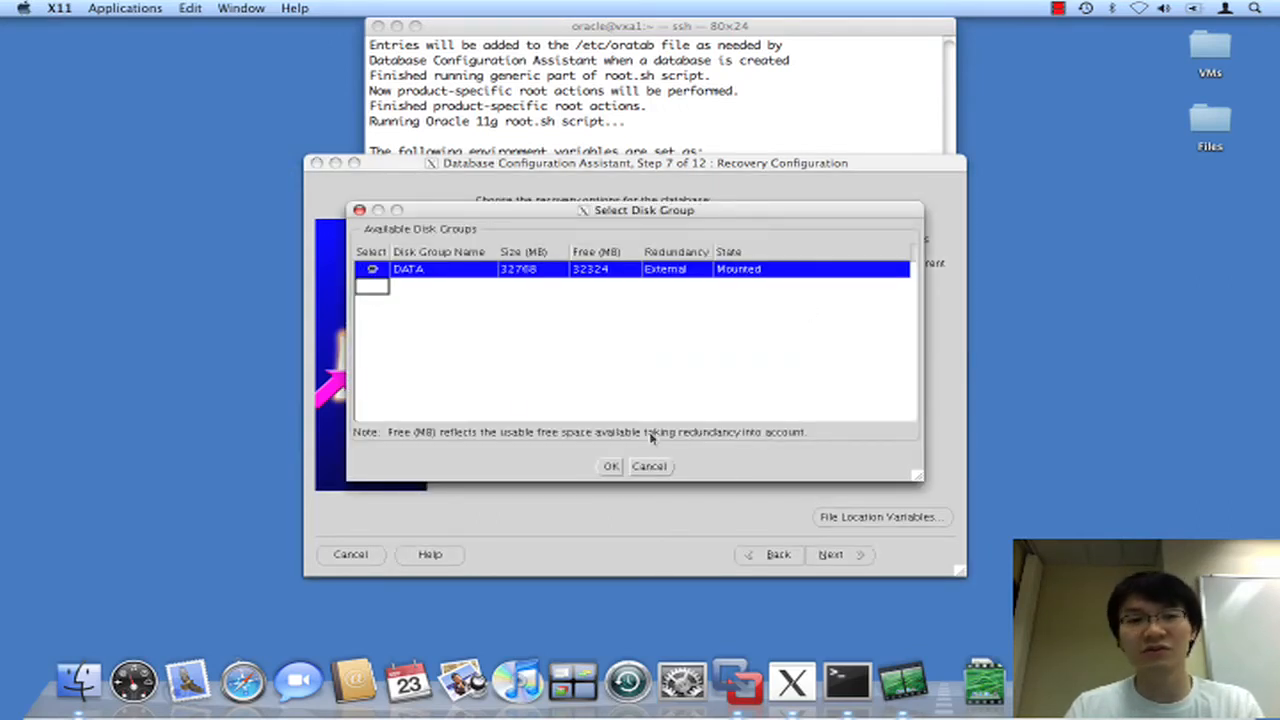
{"action": "left_click", "coordinate": [658, 467]}
{"action": "left_click", "coordinate": [850, 562]}
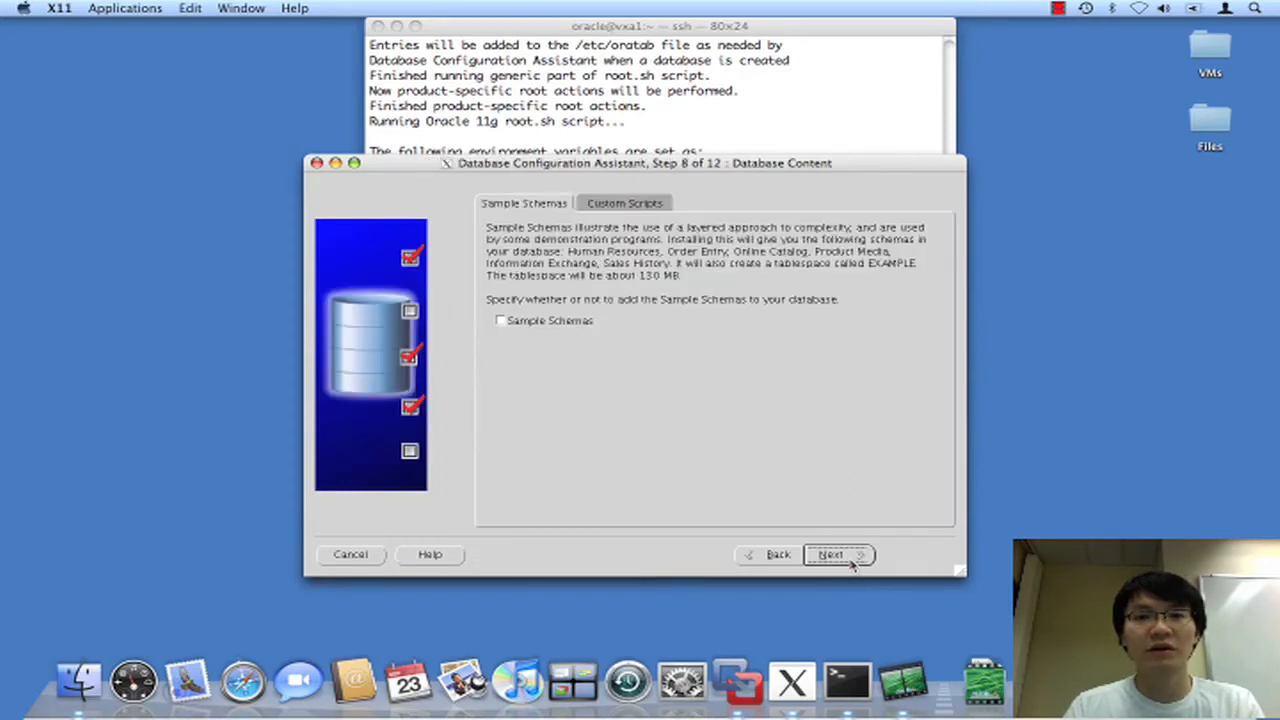
Include Sample Schemas and reduce typical memory size from 790 to 400 MB.
{"action": "left_click", "coordinate": [530, 321]}
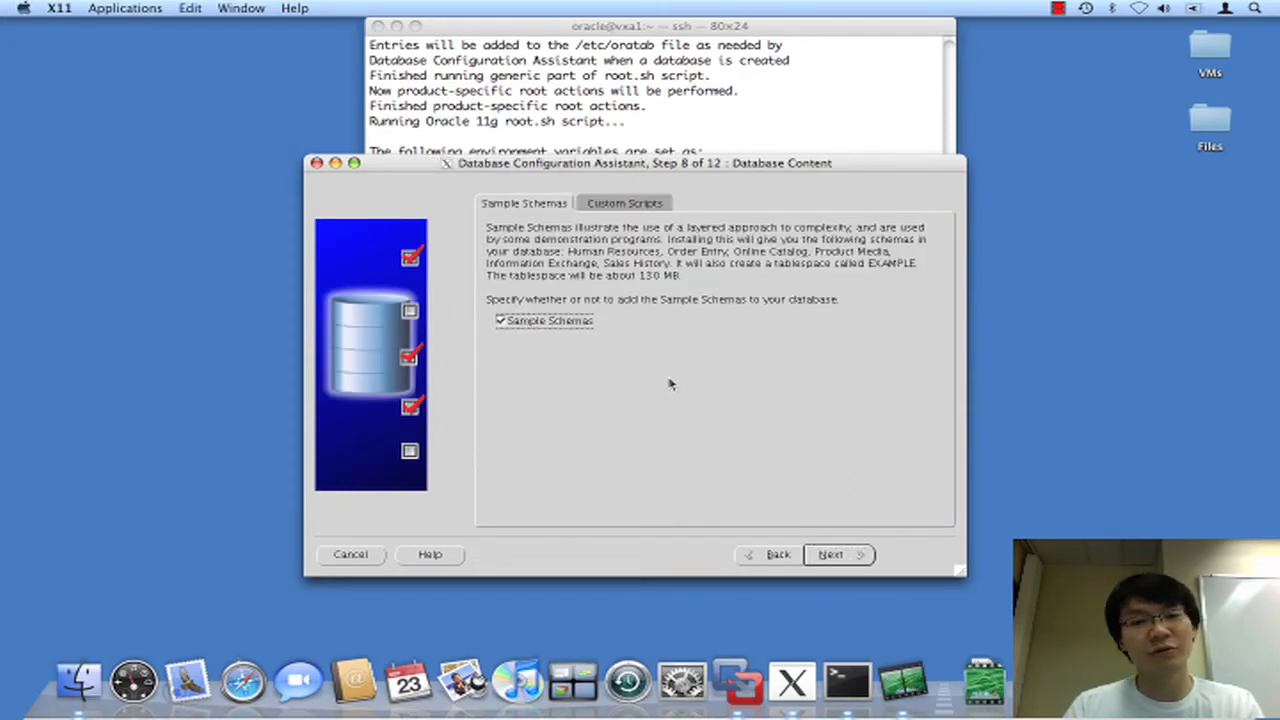
{"action": "left_click", "coordinate": [857, 560]}
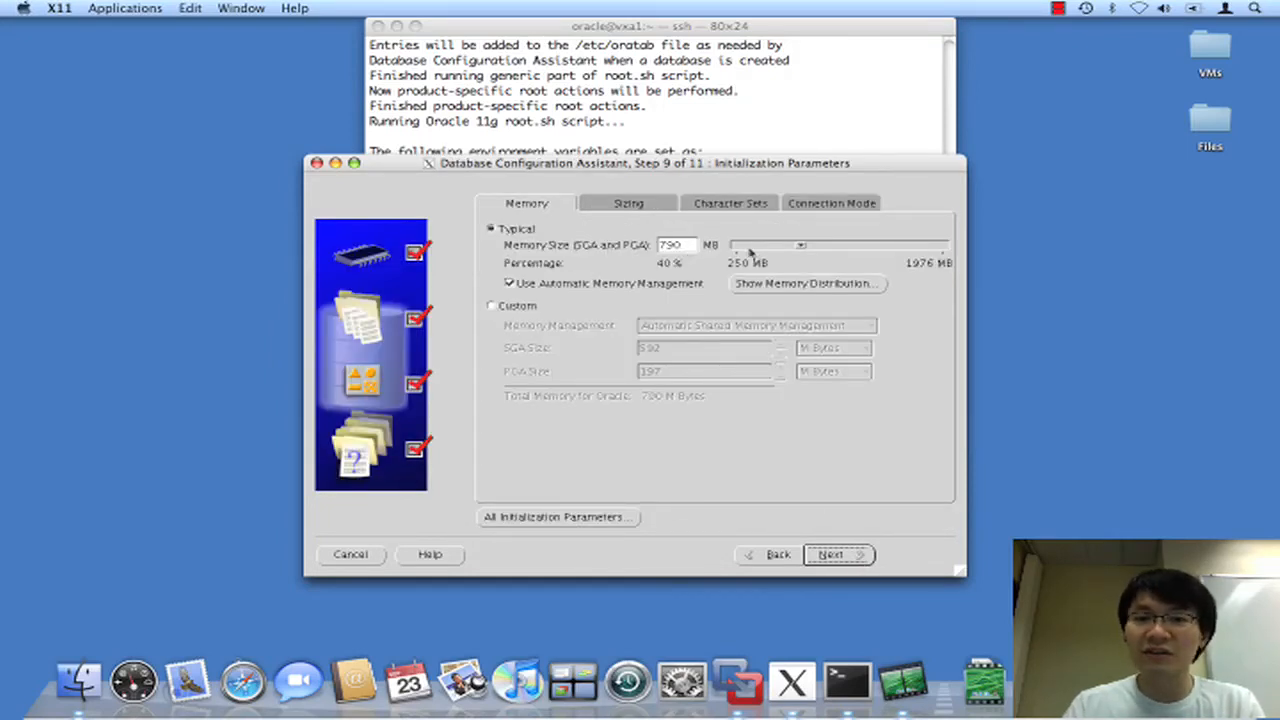
{"action": "double_click", "coordinate": [690, 246]}
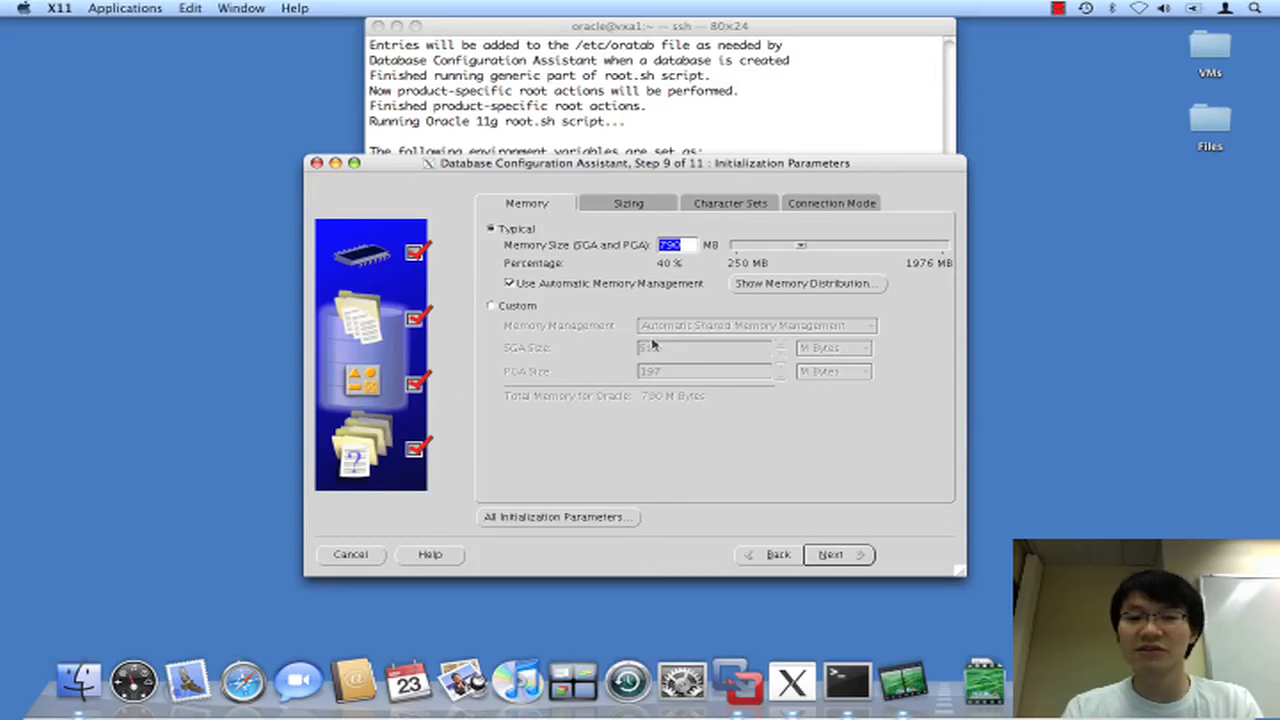
{"action": "type", "text": "400"}
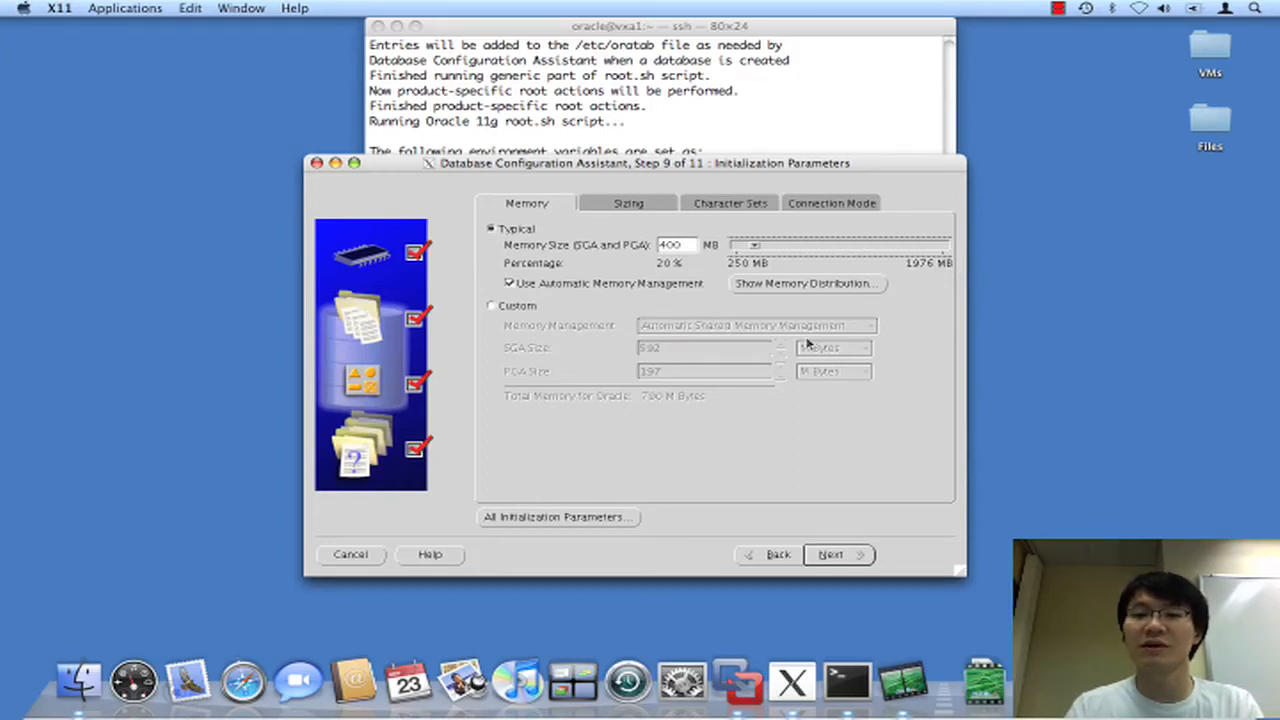
{"action": "left_click", "coordinate": [854, 558]}
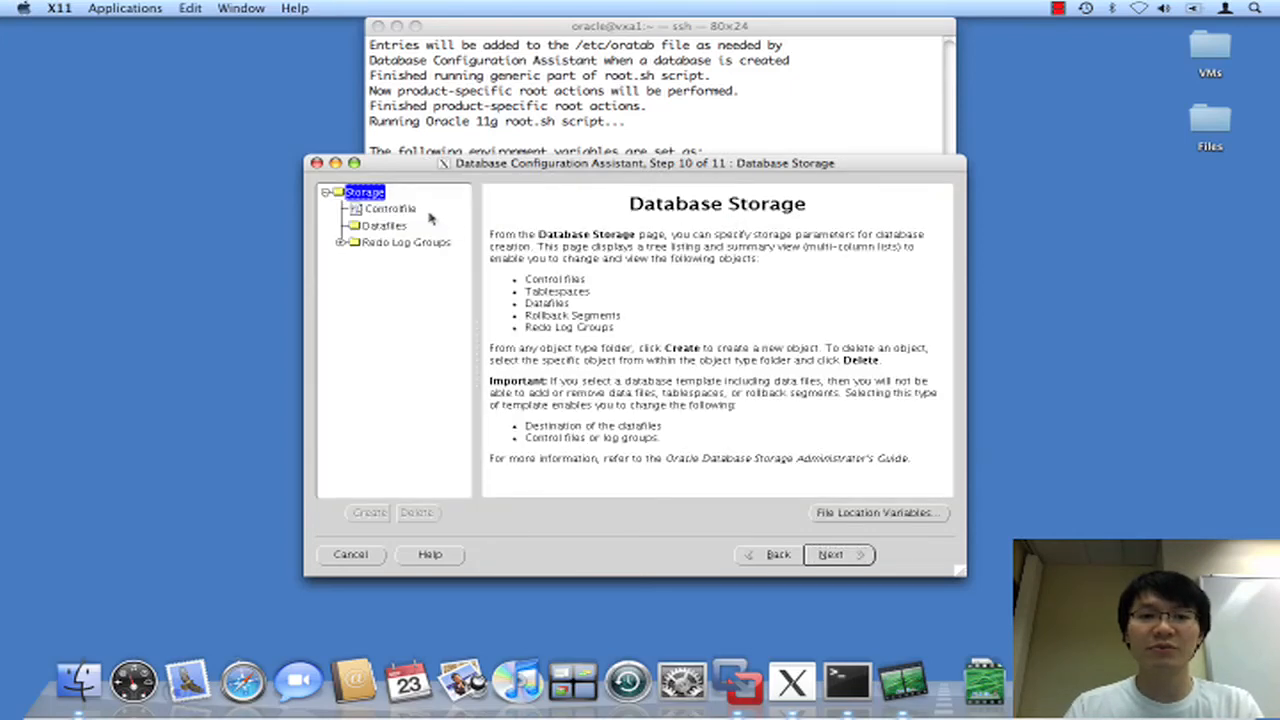
Review redo log groups 2–6, the datafiles and the control file in the storage tree.
{"action": "left_click", "coordinate": [341, 244]}
{"action": "left_click", "coordinate": [379, 276]}
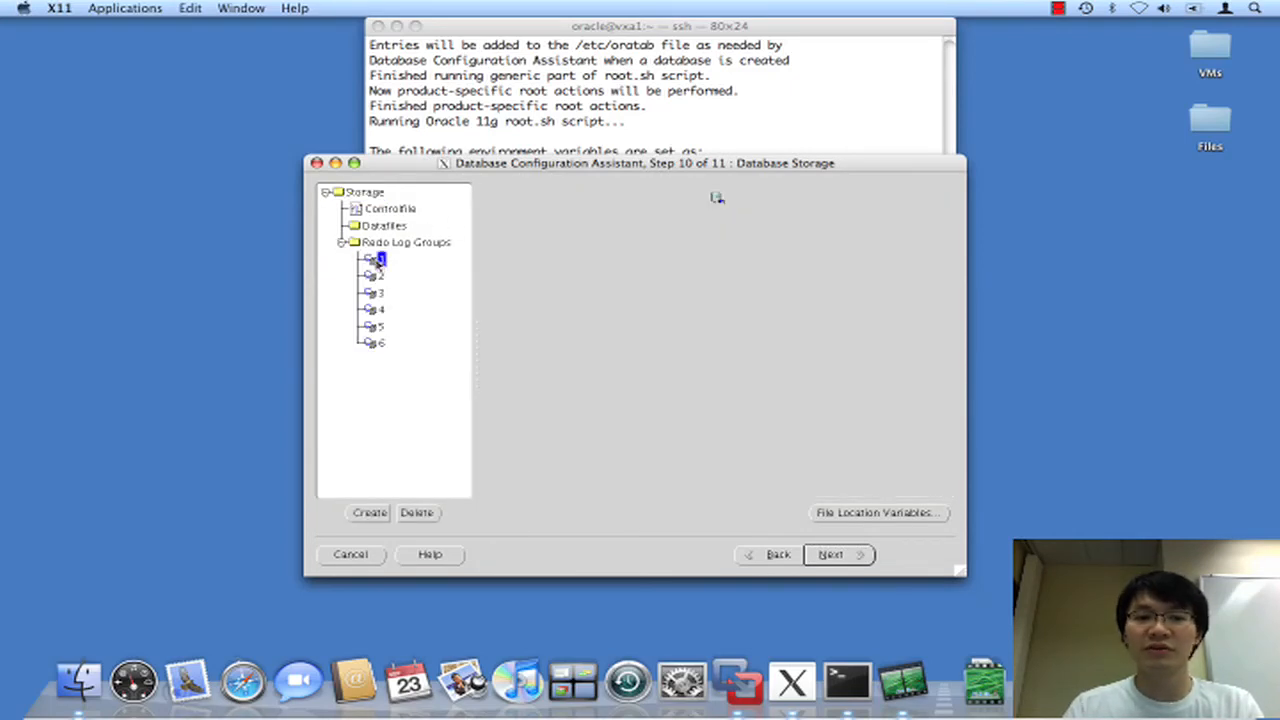
{"action": "left_click", "coordinate": [380, 295]}
{"action": "left_click", "coordinate": [381, 312]}
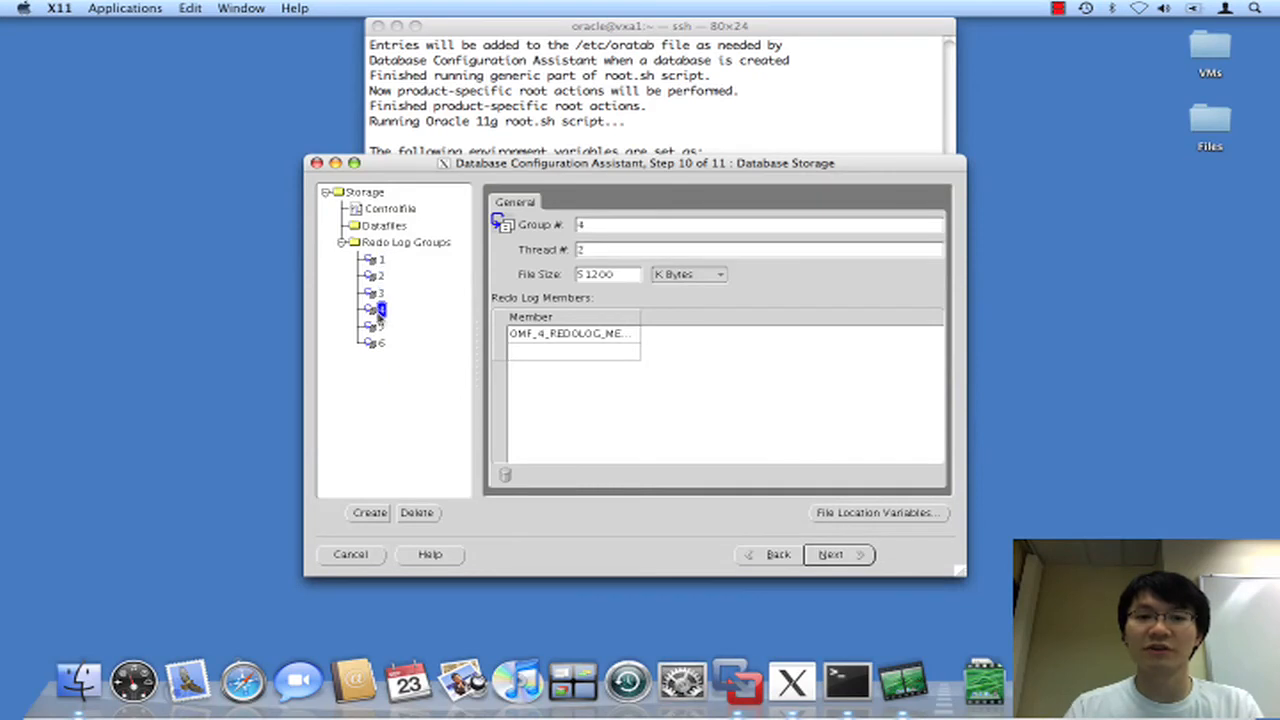
{"action": "left_click", "coordinate": [380, 329]}
{"action": "left_click", "coordinate": [378, 342]}
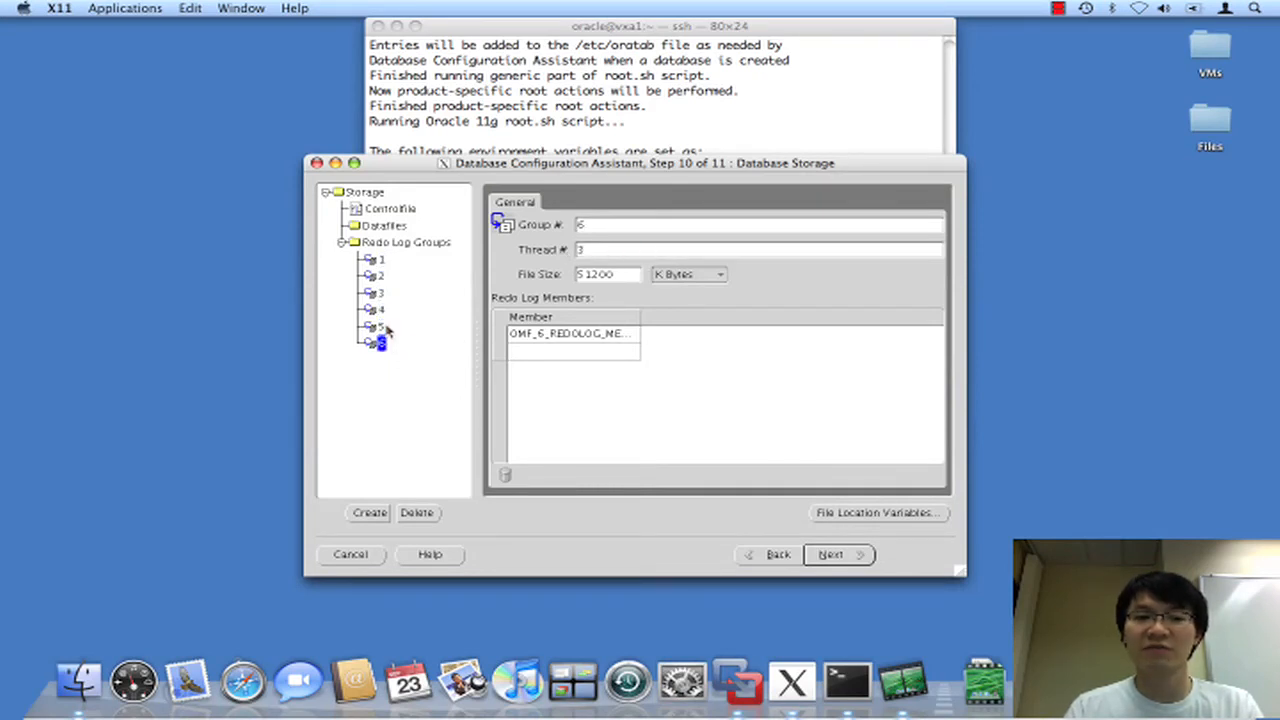
{"action": "left_click", "coordinate": [386, 228]}
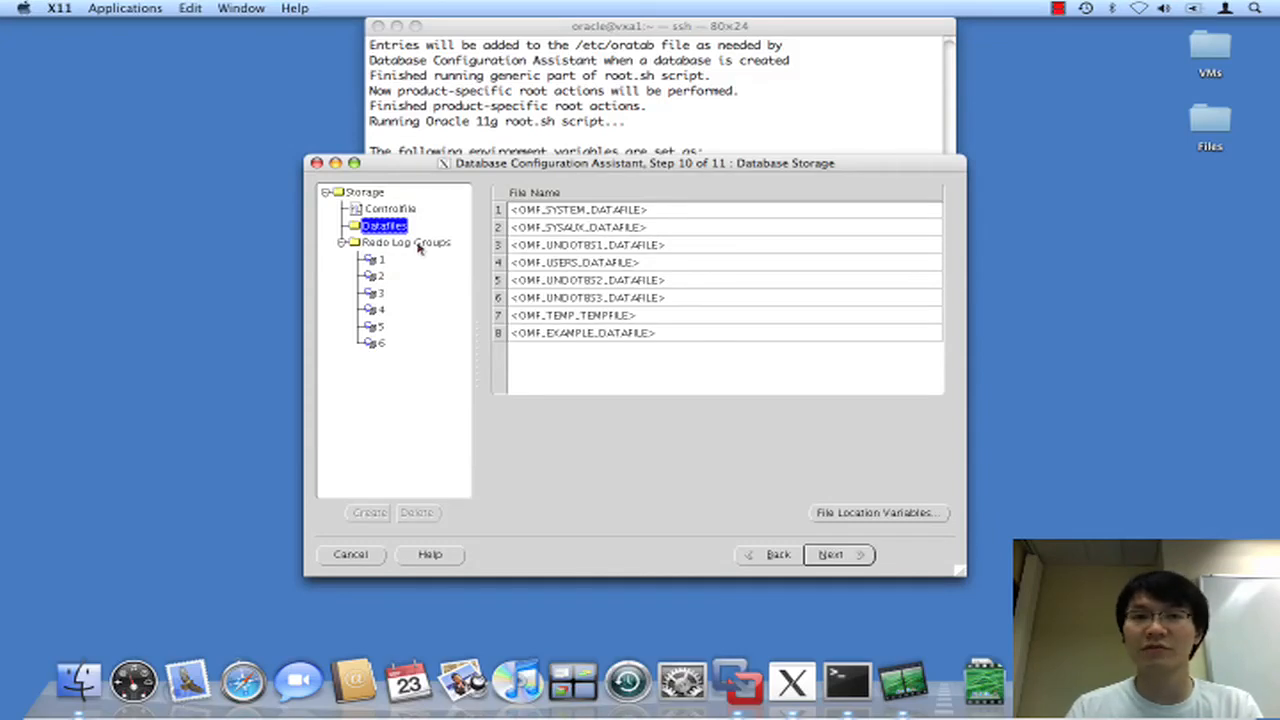
{"action": "left_click", "coordinate": [400, 212]}
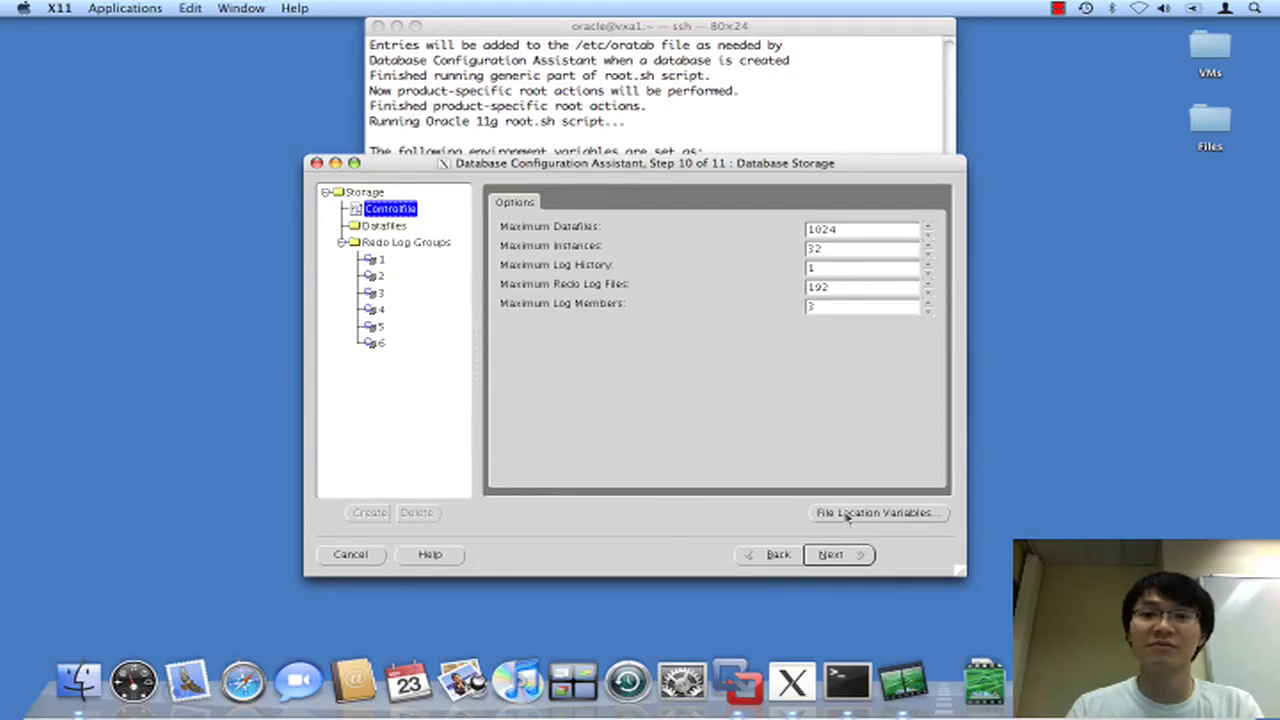
{"action": "left_click", "coordinate": [831, 554]}
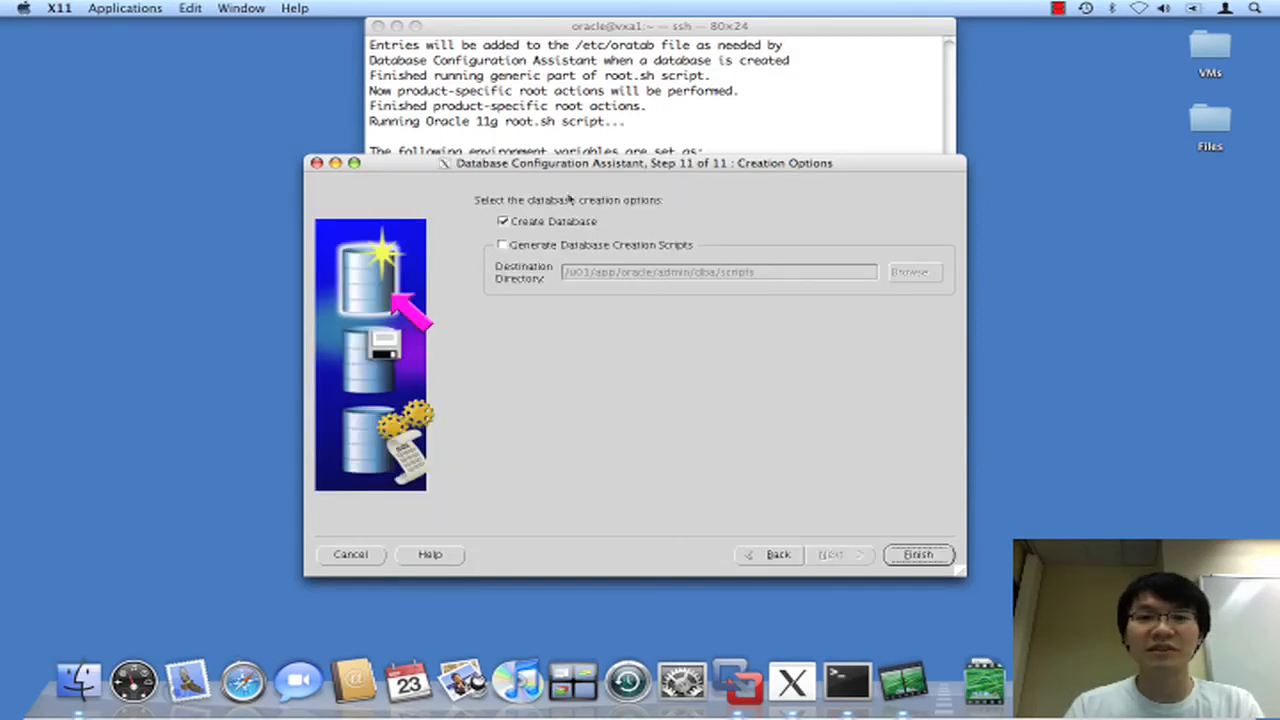
{"action": "left_click", "coordinate": [920, 559]}
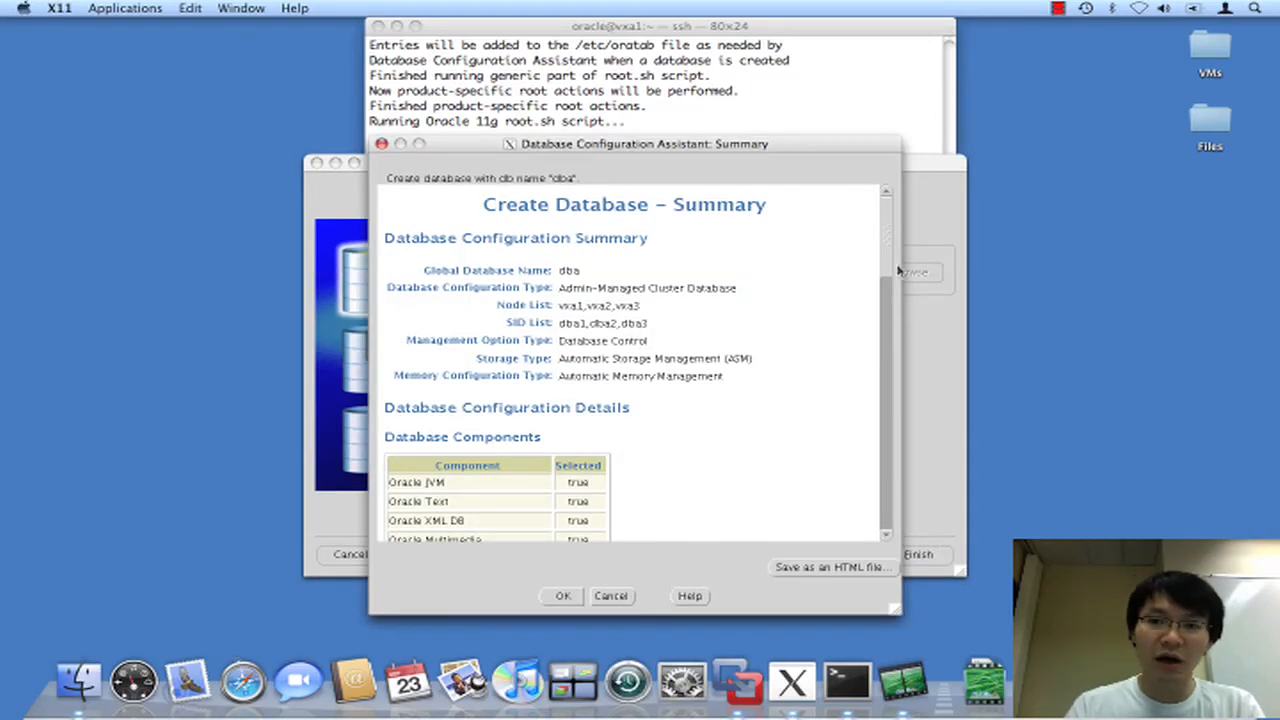
{"action": "left_click", "coordinate": [886, 392]}
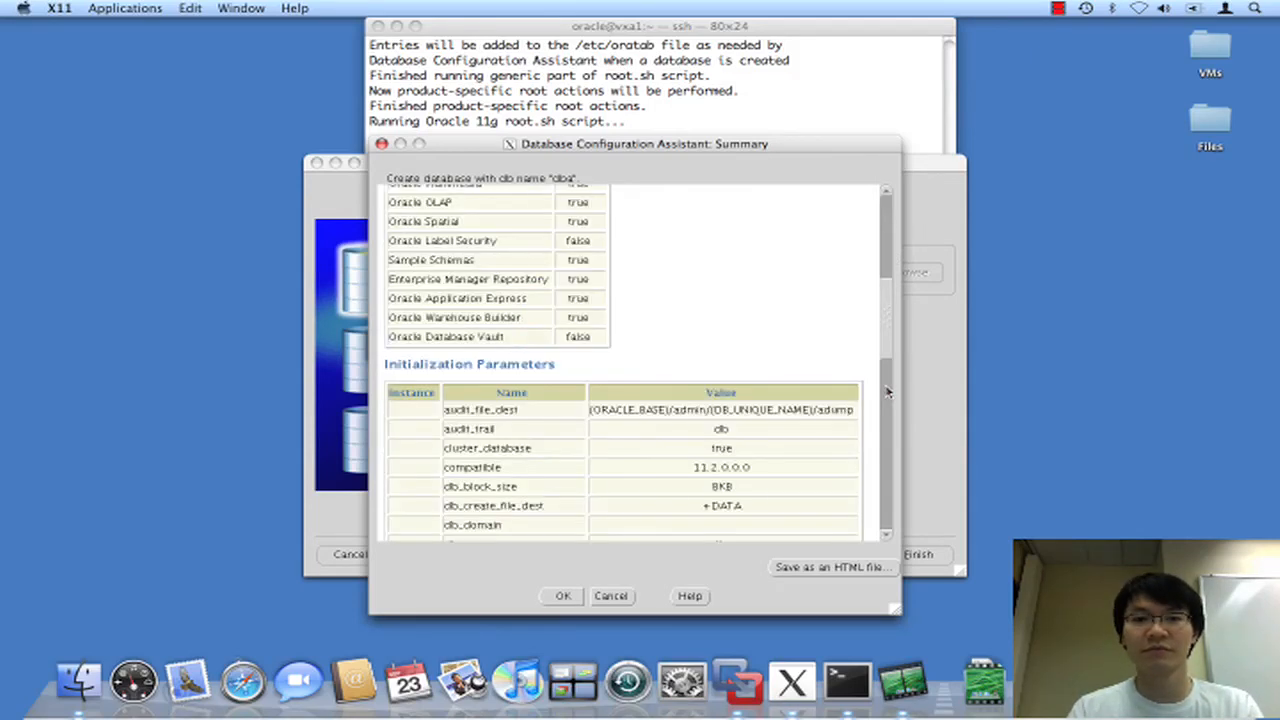
{"action": "left_click", "coordinate": [886, 392]}
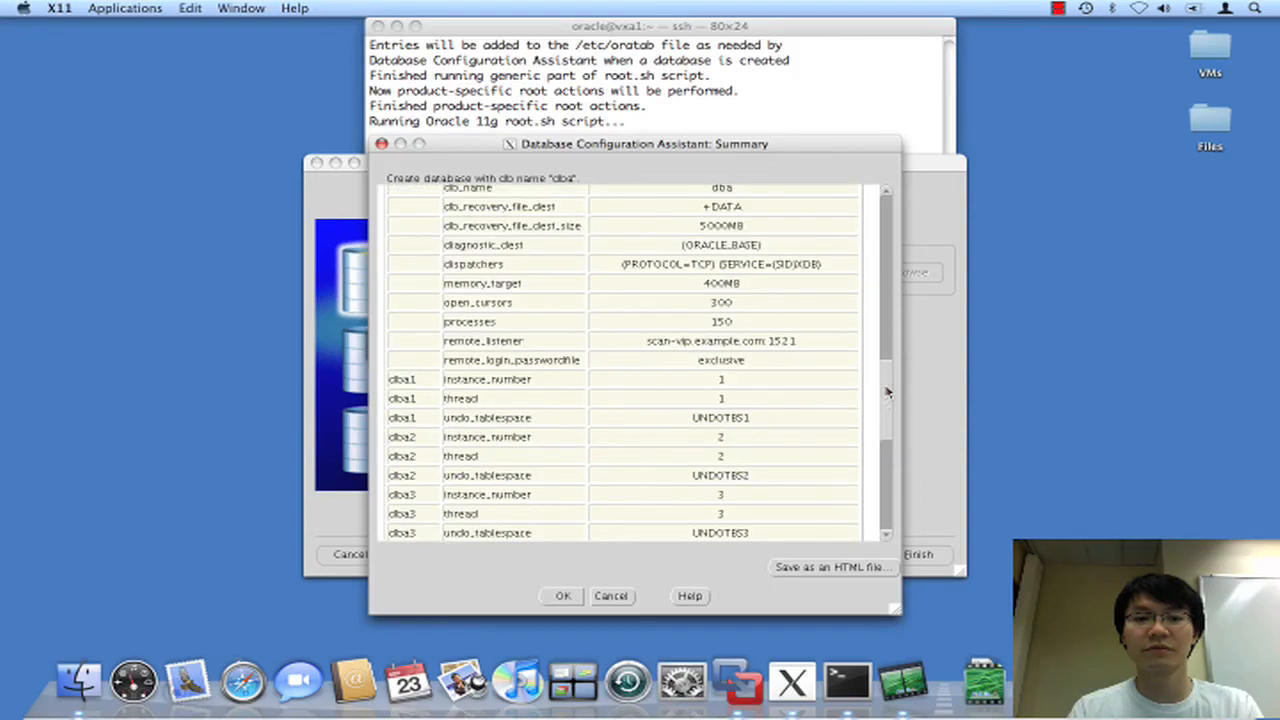
{"action": "left_click", "coordinate": [886, 490]}
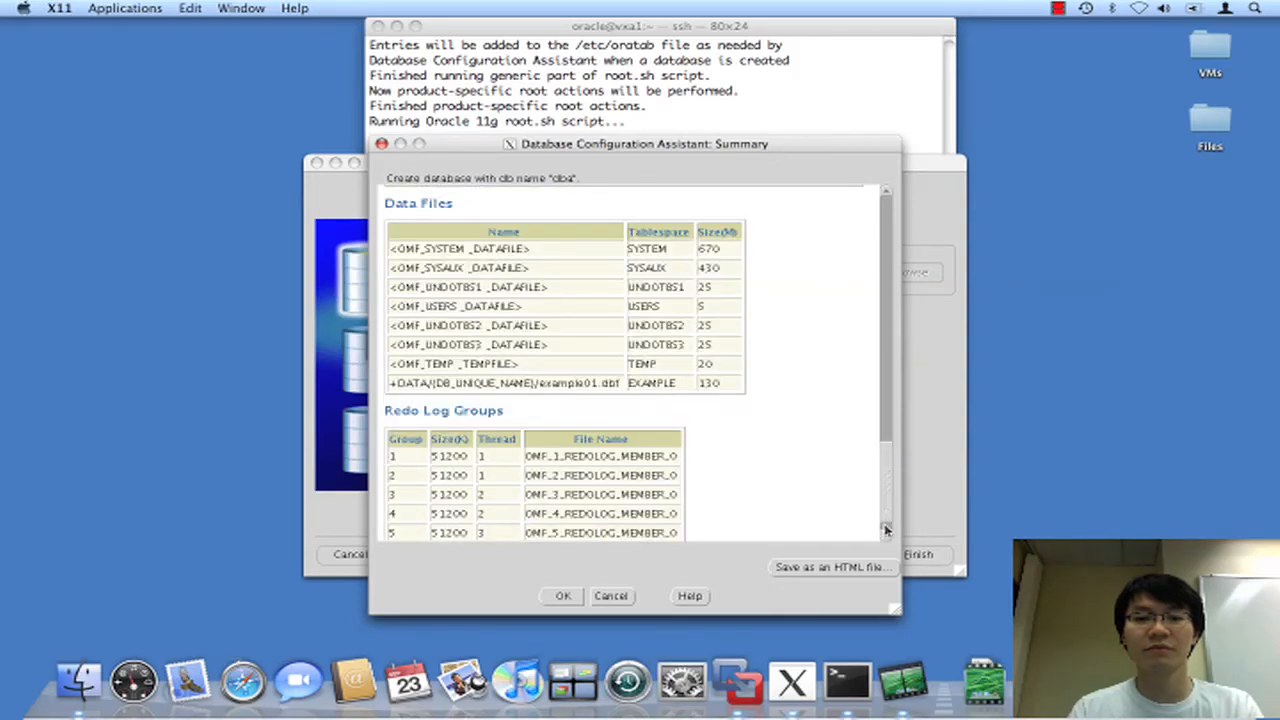
{"action": "left_click", "coordinate": [886, 532]}
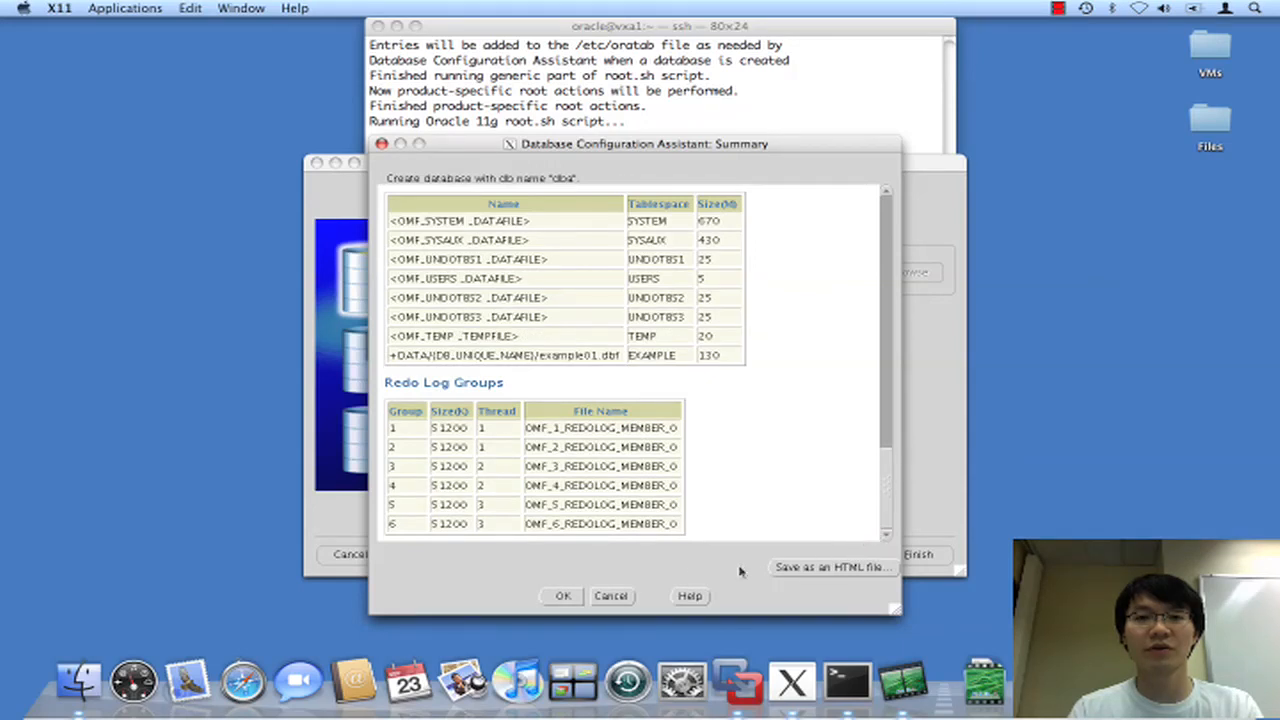
{"action": "left_click", "coordinate": [574, 597]}
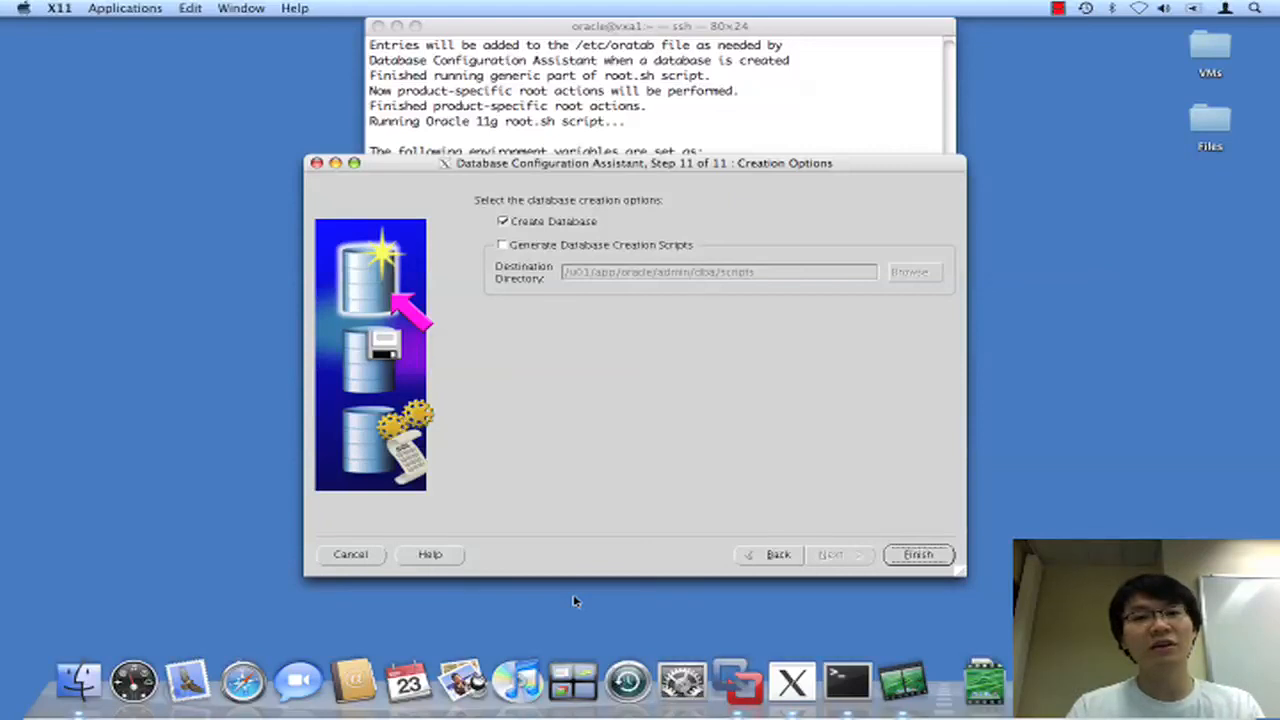
Start creating the dba cluster database with Finish.
{"action": "left_click", "coordinate": [913, 556]}
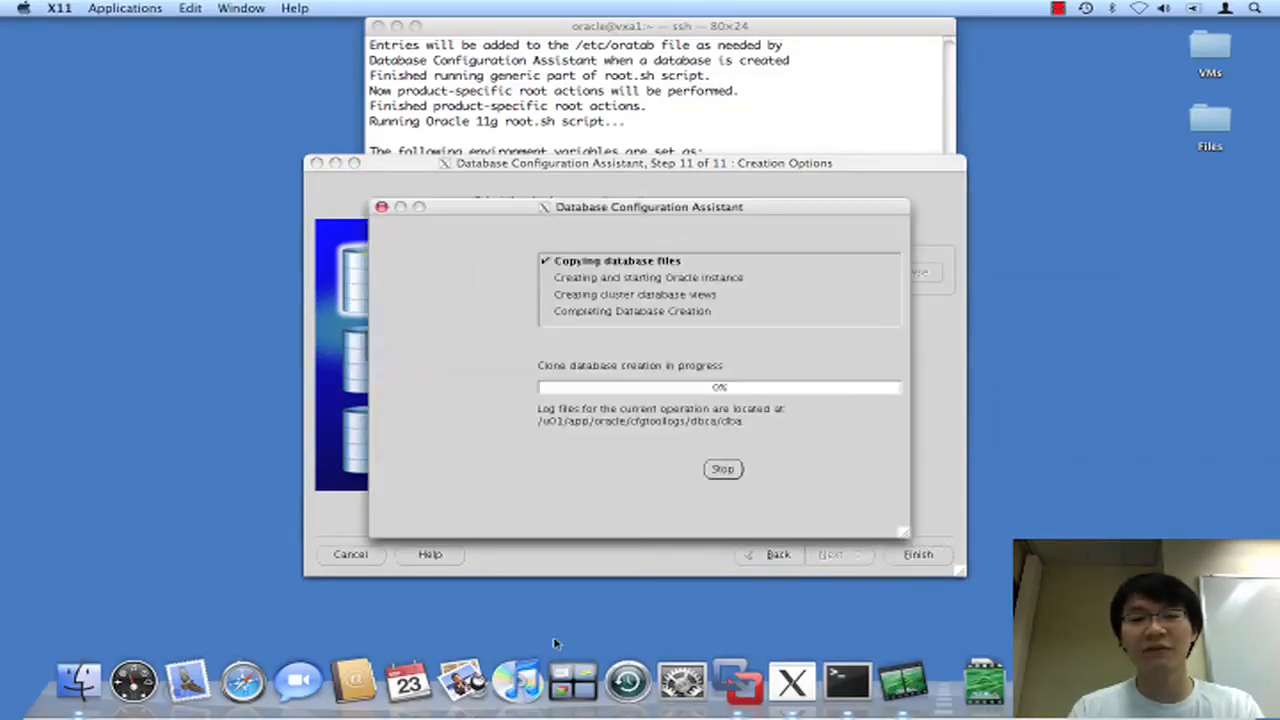